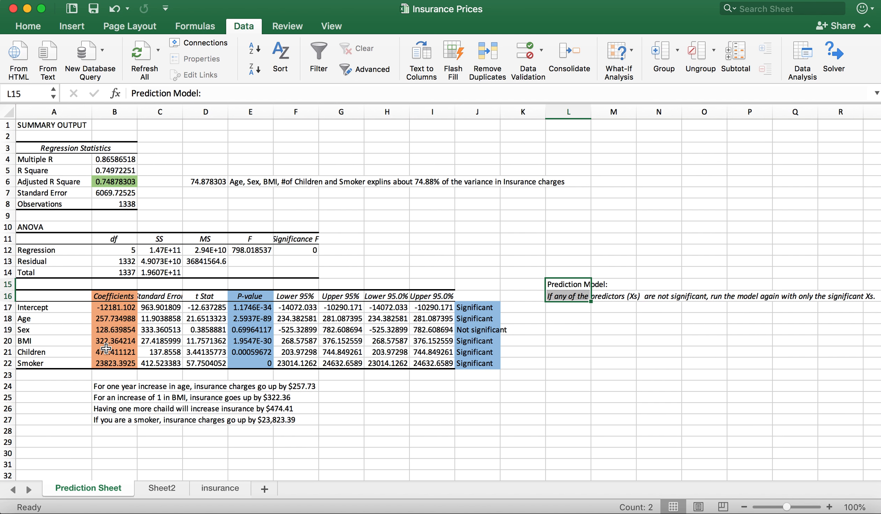
# - Examine the coefficient of each predictor in the regression output, and the P-value and significance result for Sex
pyautogui.click(107, 317)
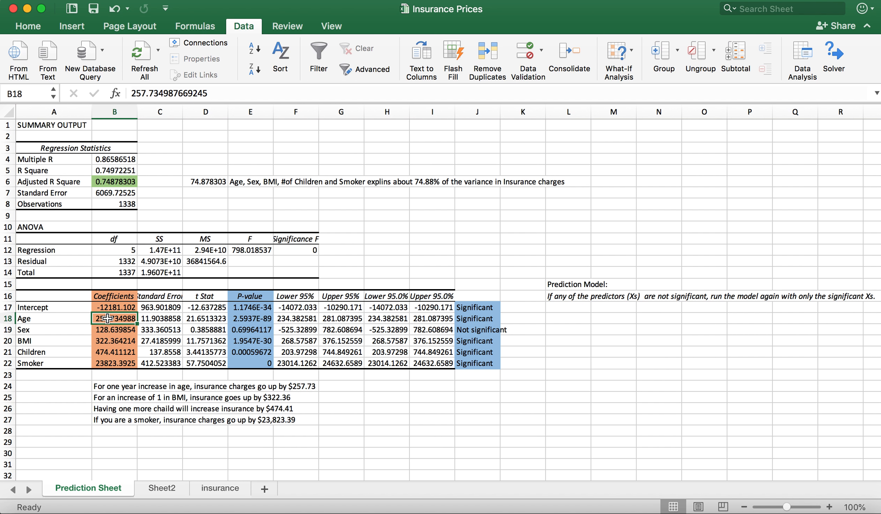
pyautogui.click(108, 328)
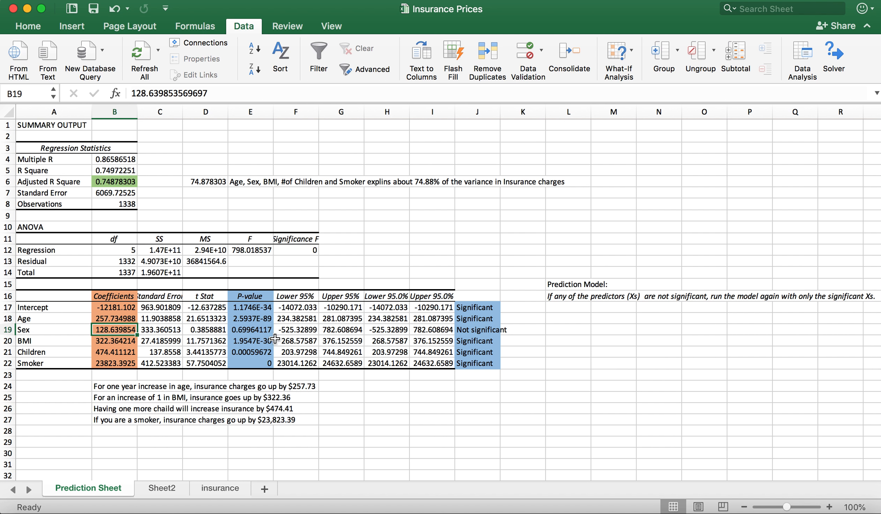
pyautogui.click(250, 329)
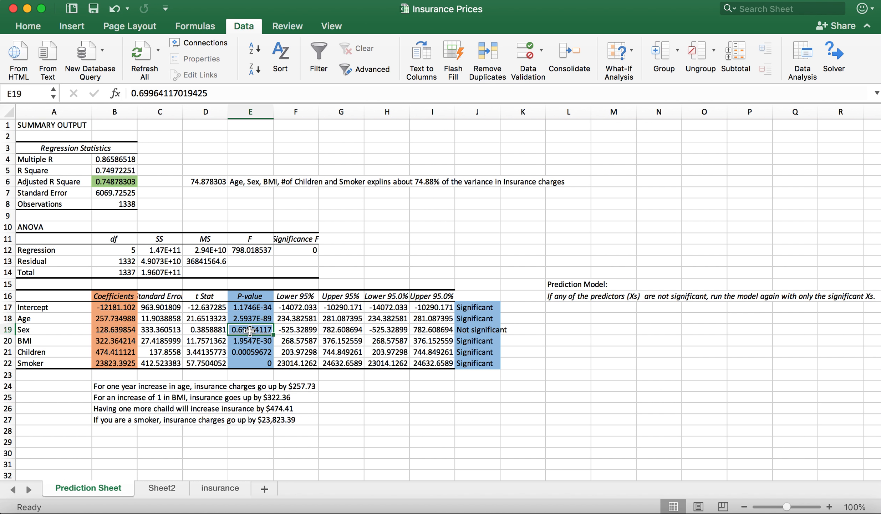
pyautogui.click(495, 329)
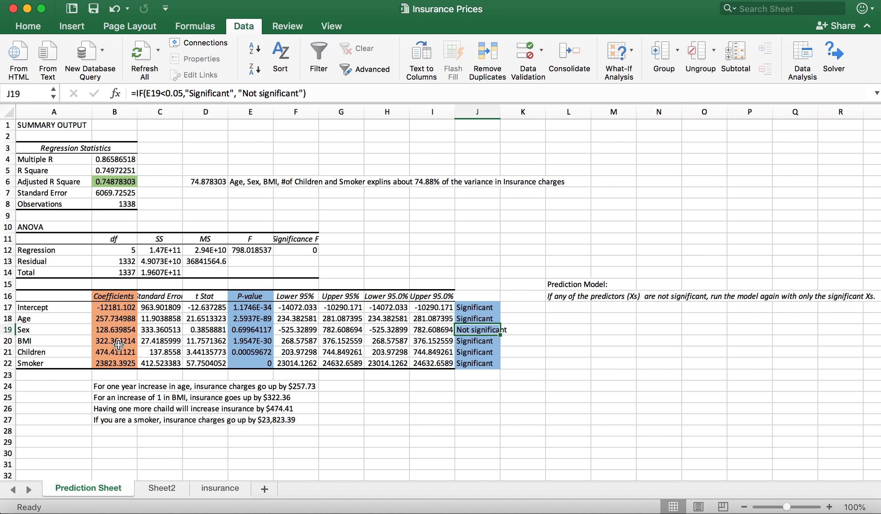
pyautogui.click(113, 340)
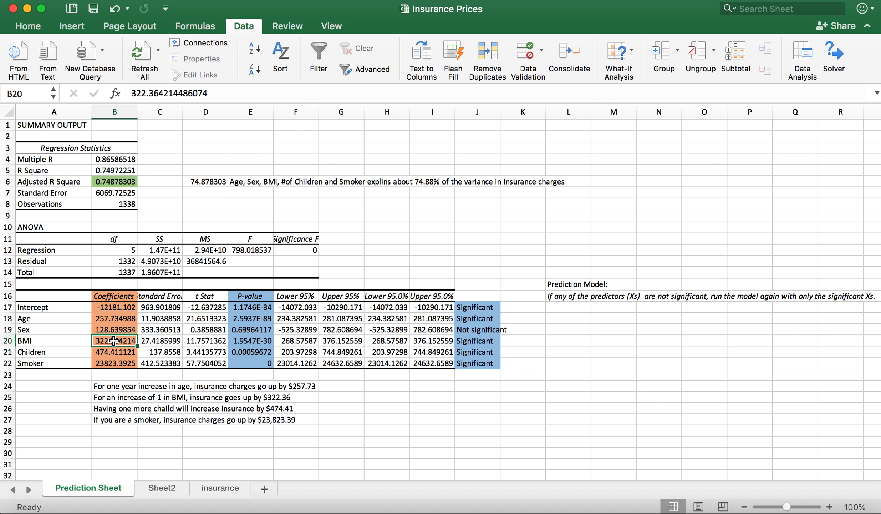
pyautogui.click(115, 362)
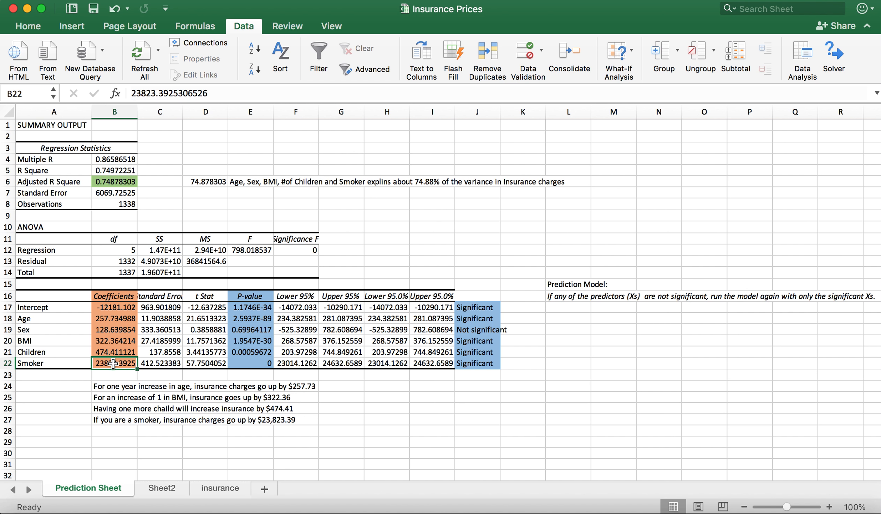
pyautogui.click(112, 352)
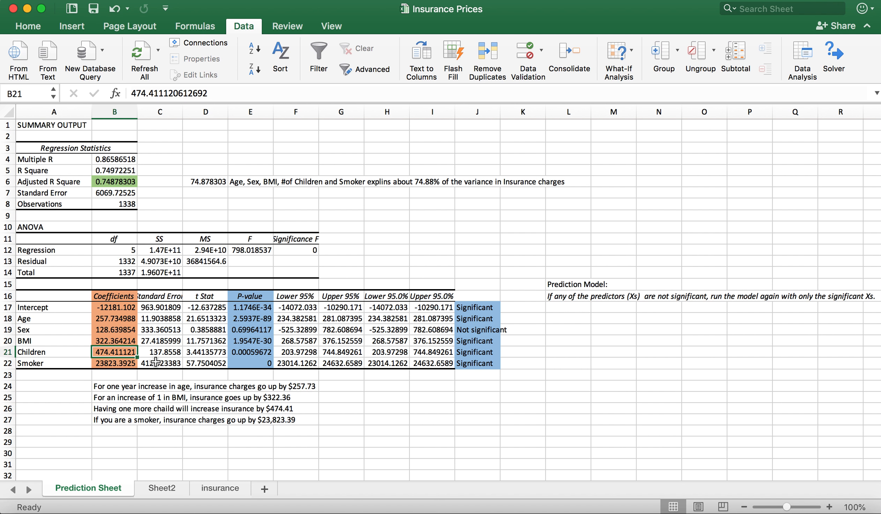
pyautogui.click(125, 343)
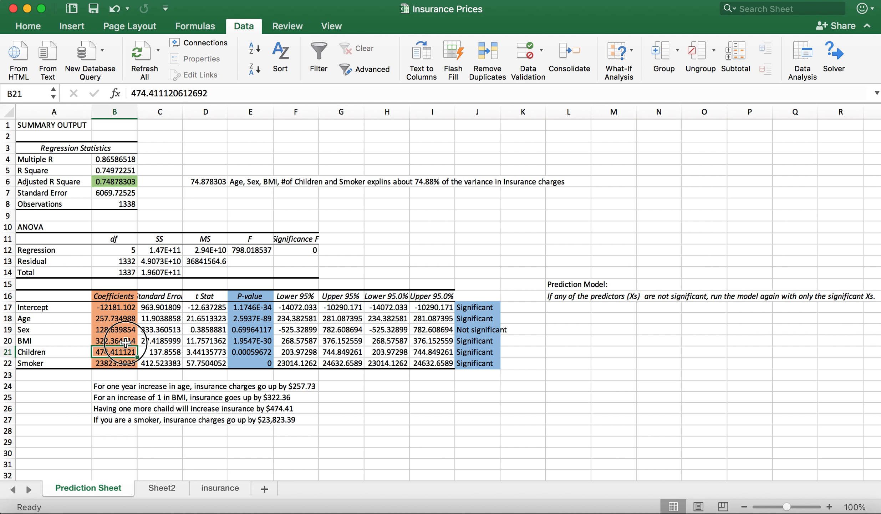
pyautogui.click(121, 318)
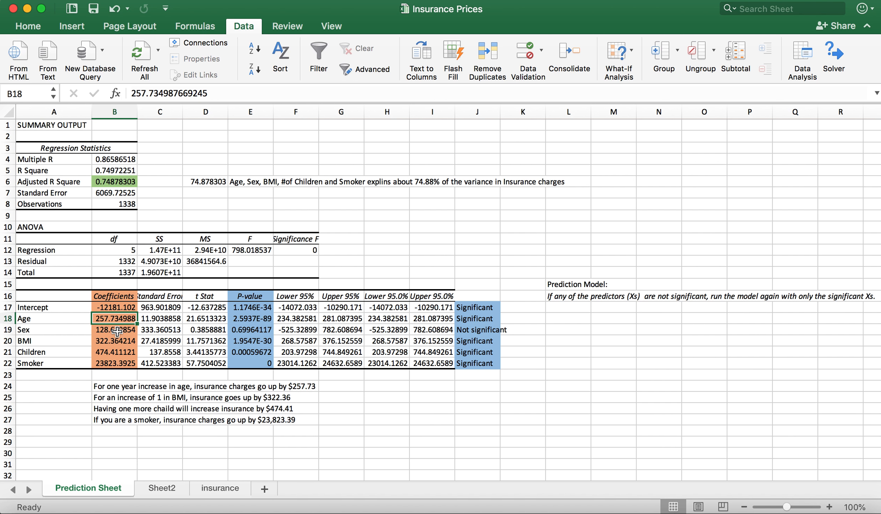
pyautogui.click(117, 331)
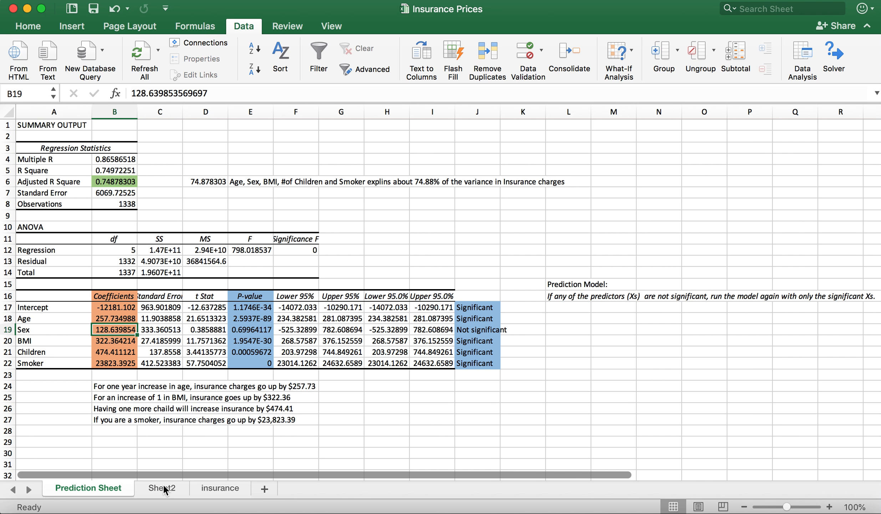
# - Read the Prediction Model note in L16 about handling predictors that are not significant
pyautogui.hscroll(2, 613, 440)
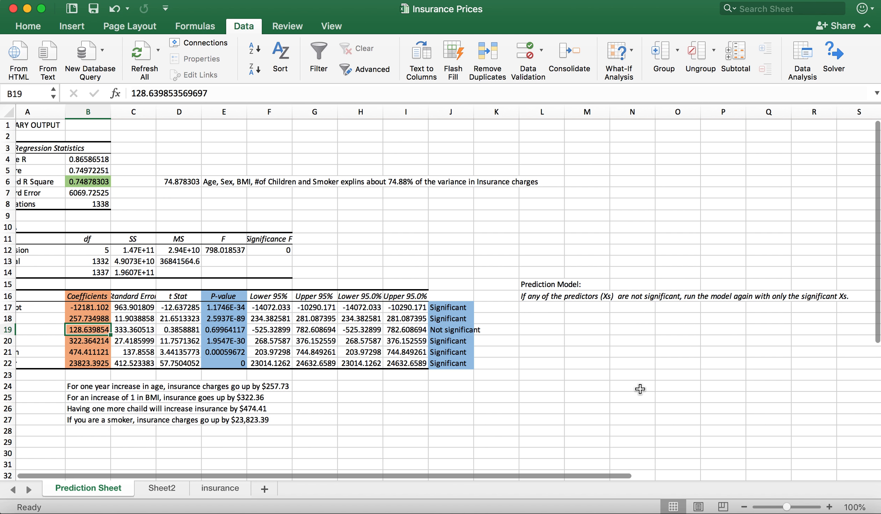
pyautogui.hscroll(3, 640, 389)
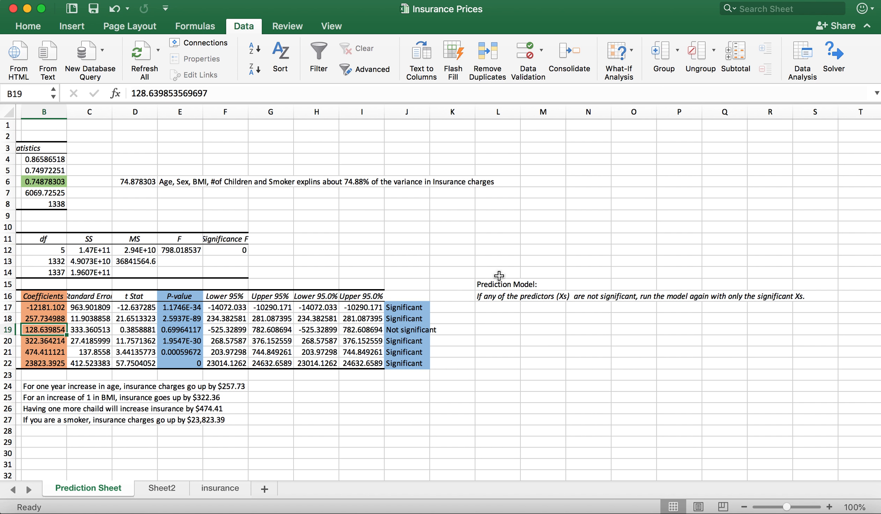
pyautogui.click(497, 295)
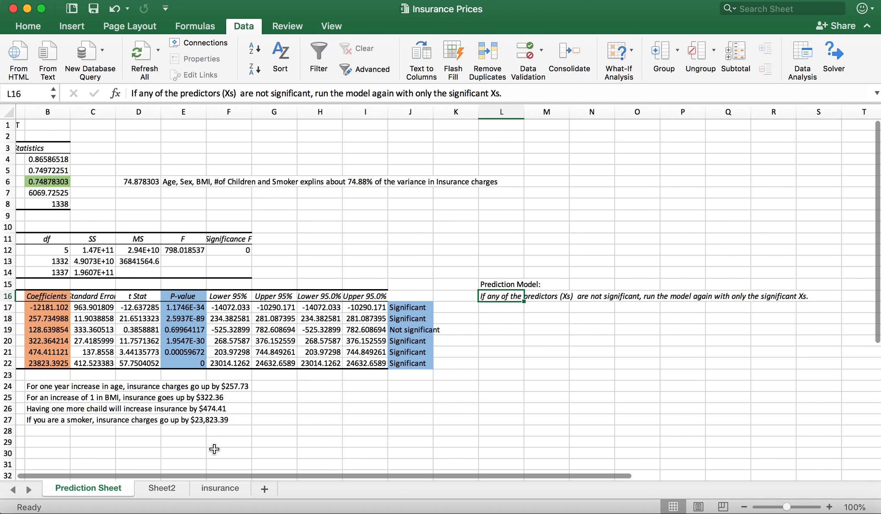
pyautogui.hscroll(-3, 214, 448)
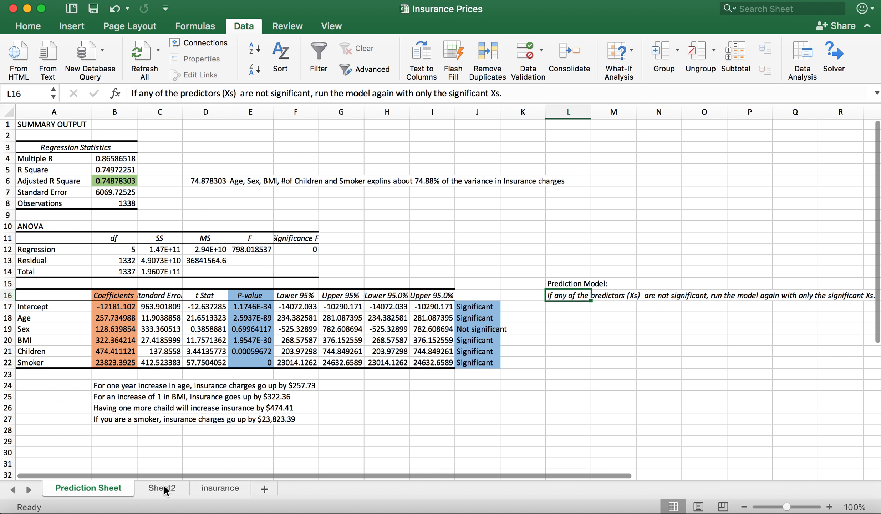
# - Open Sheet2 and review the predictor columns Age to Smoker and the Insurance Charges column
pyautogui.click(164, 489)
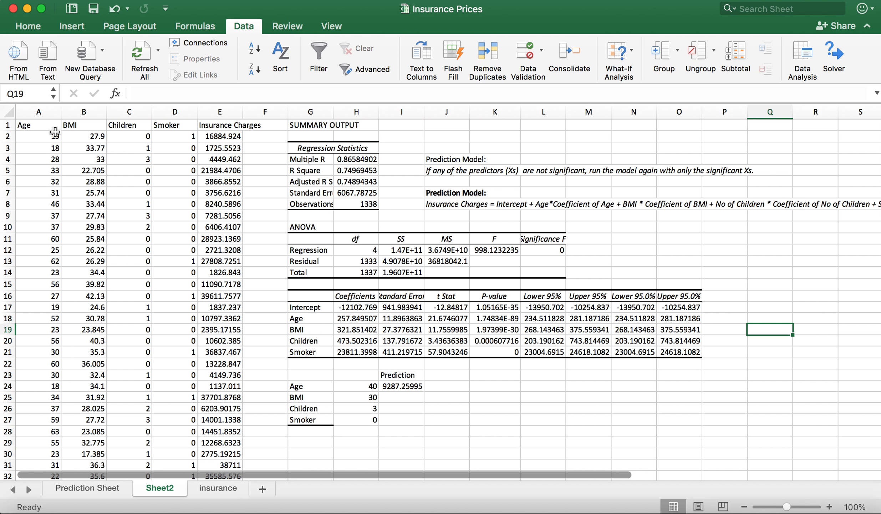
pyautogui.click(40, 127)
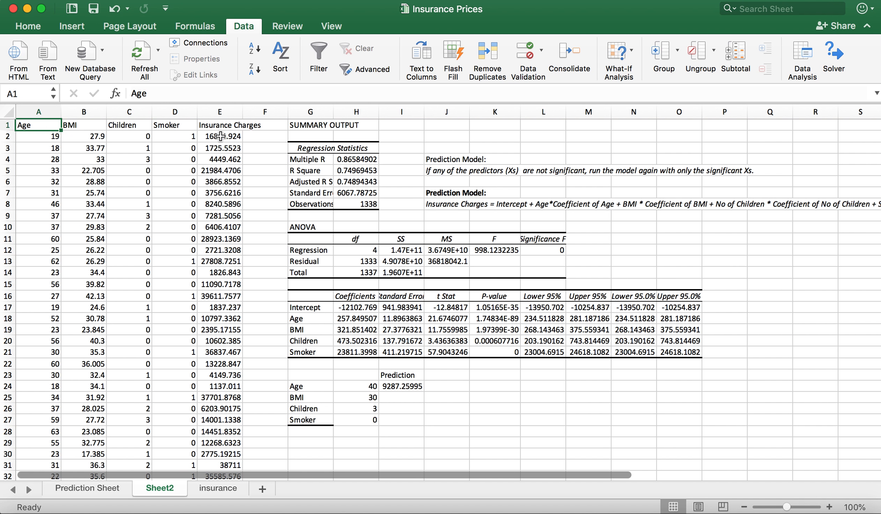
pyautogui.click(232, 124)
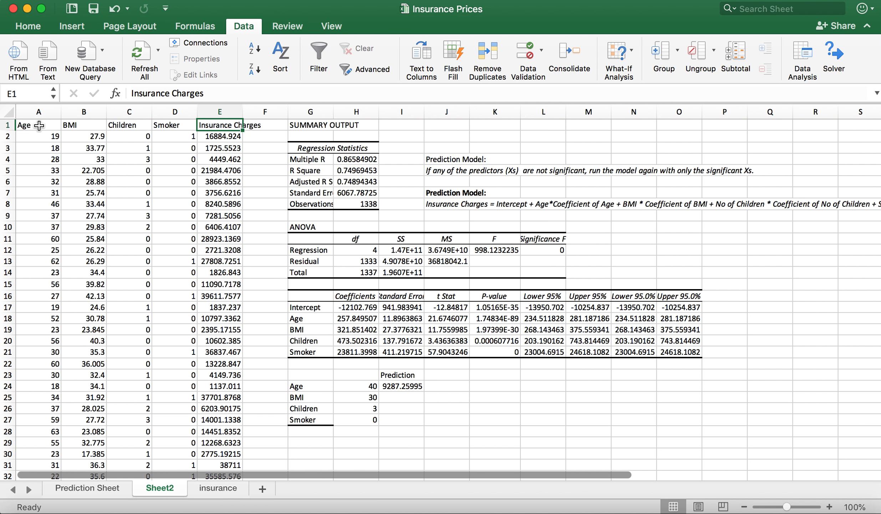
pyautogui.moveTo(39, 125); pyautogui.dragTo(155, 127)
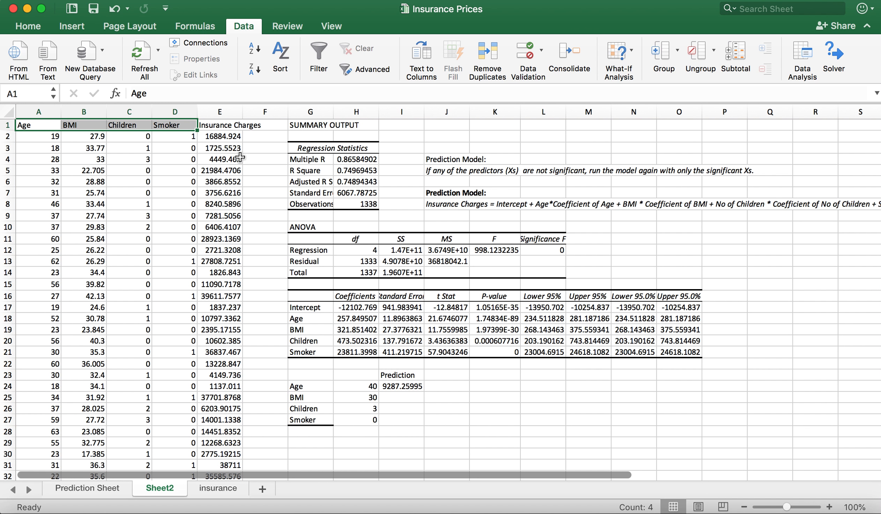
pyautogui.click(224, 128)
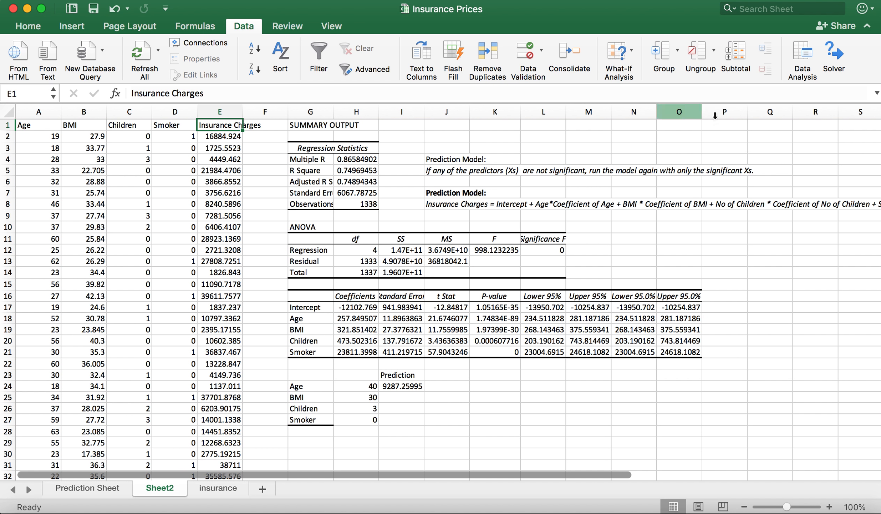
# - Start a Regression analysis with $E$1:$E$1339 as the Y range and $A$1:$D$1339 as the X range, with labels included
pyautogui.click(801, 54)
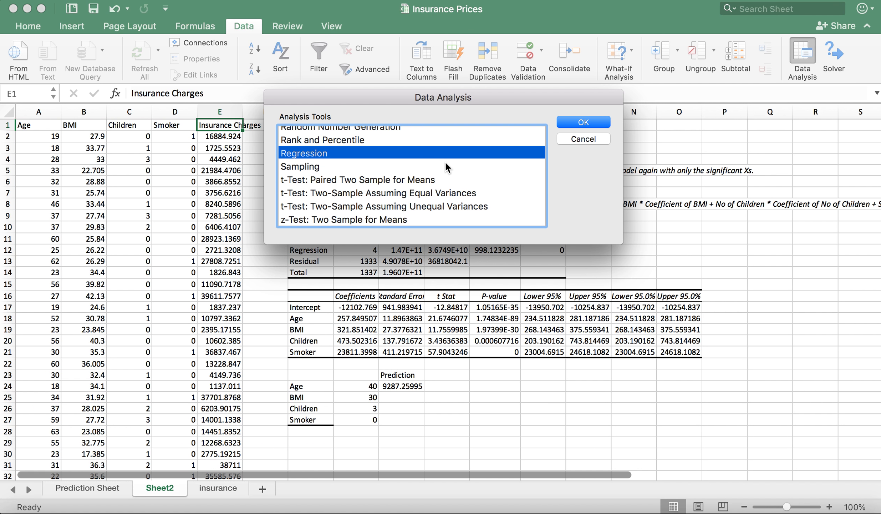
pyautogui.click(583, 123)
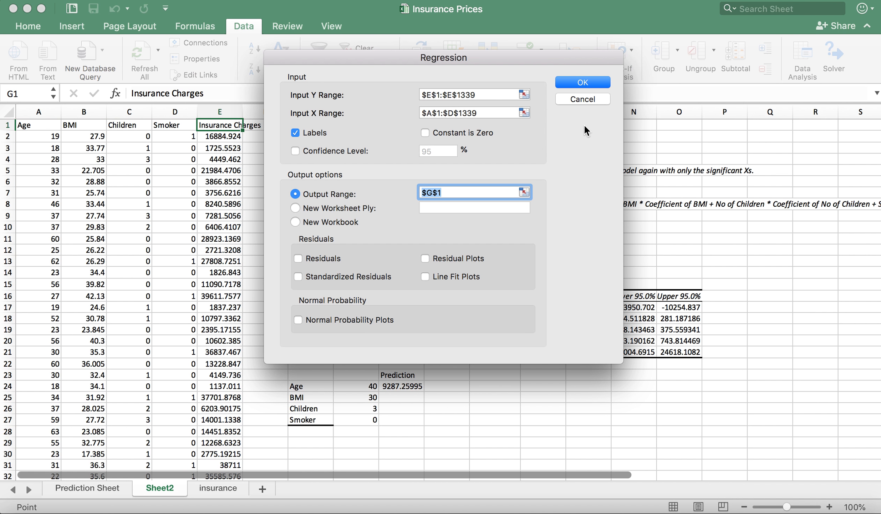
pyautogui.moveTo(478, 56); pyautogui.dragTo(589, 110)
pyautogui.click(595, 146)
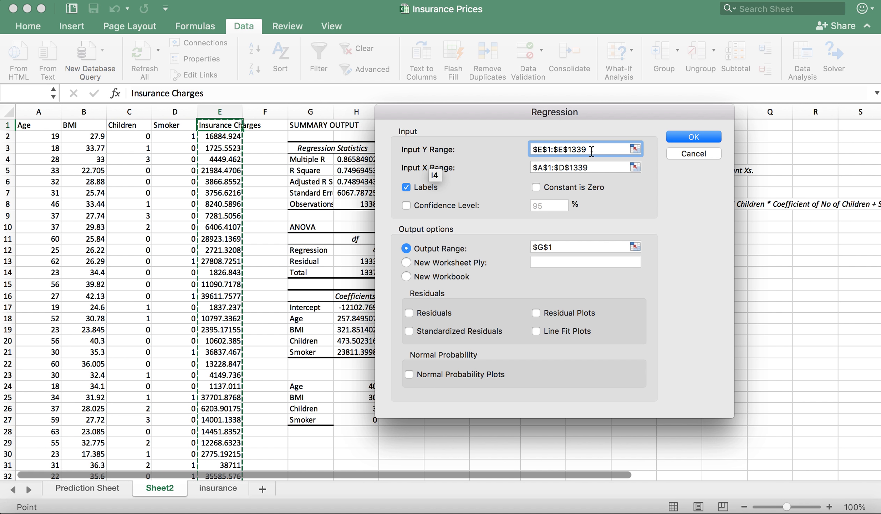
pyautogui.click(593, 168)
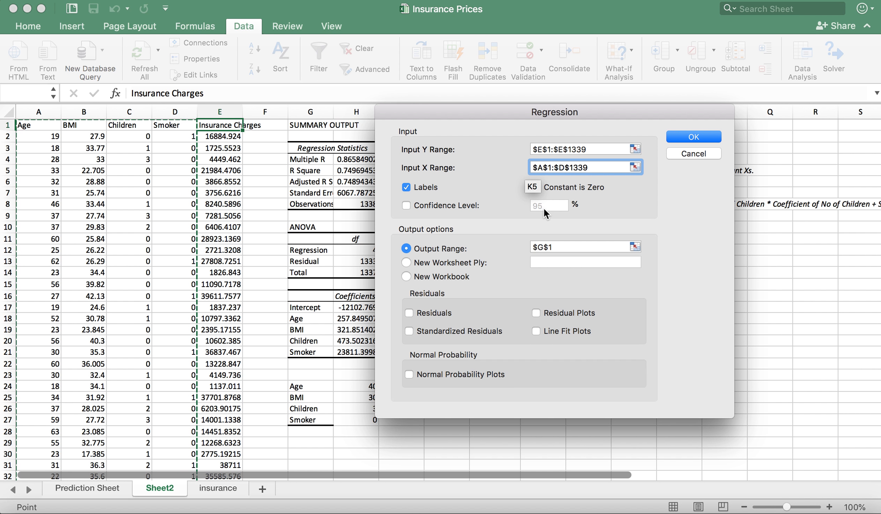
# - Send the regression output to $G$1 on Sheet2 and run it, overwriting the existing data
pyautogui.click(570, 248)
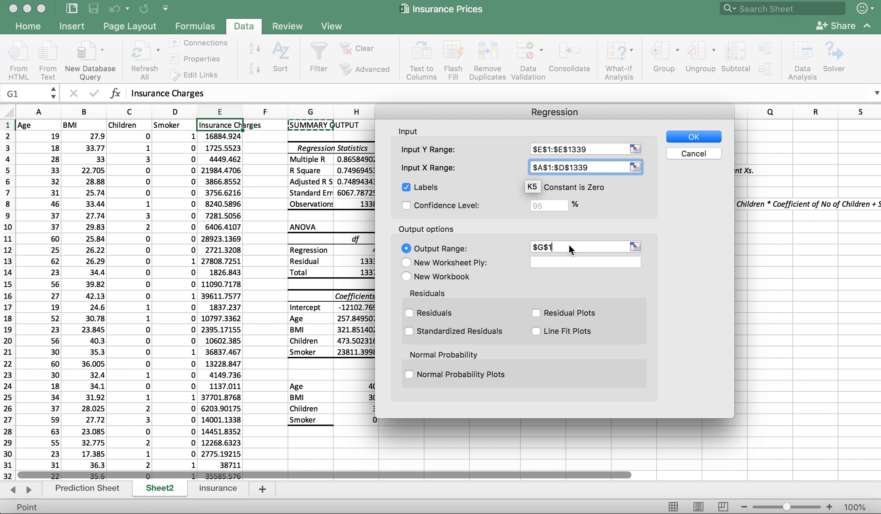
pyautogui.click(313, 127)
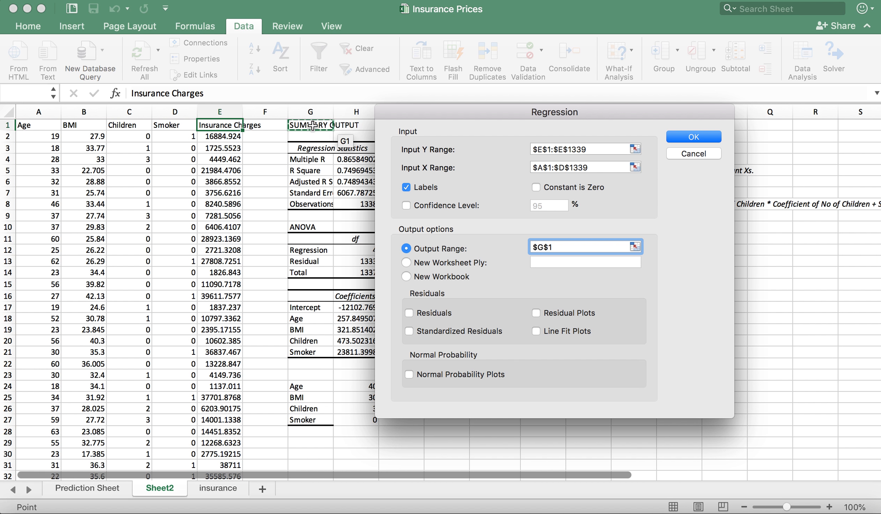
pyautogui.click(313, 125)
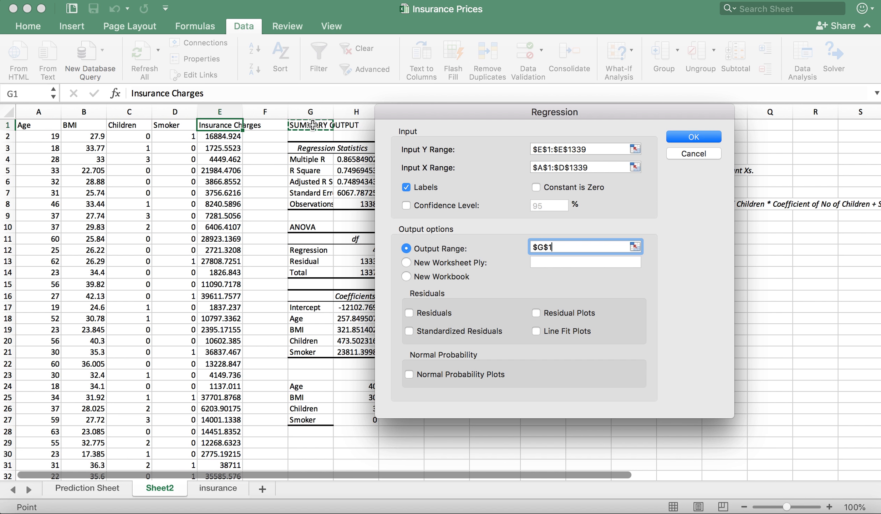
pyautogui.click(693, 138)
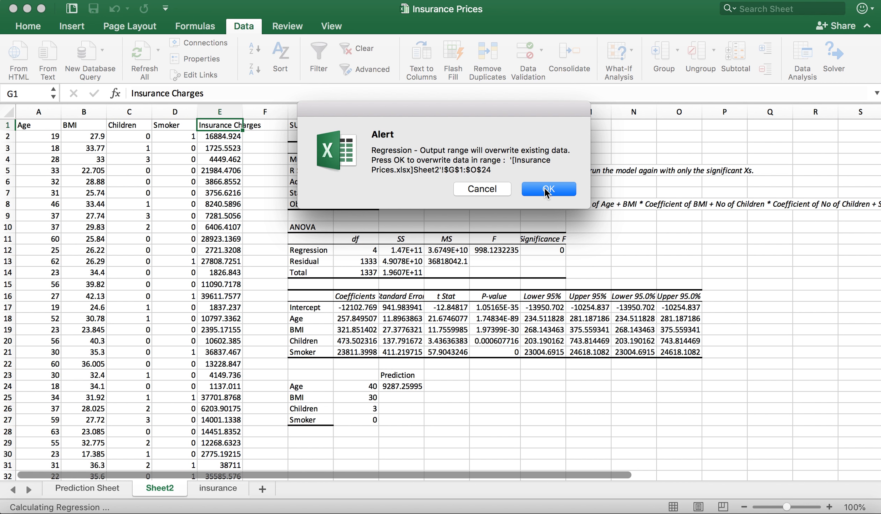
pyautogui.click(546, 191)
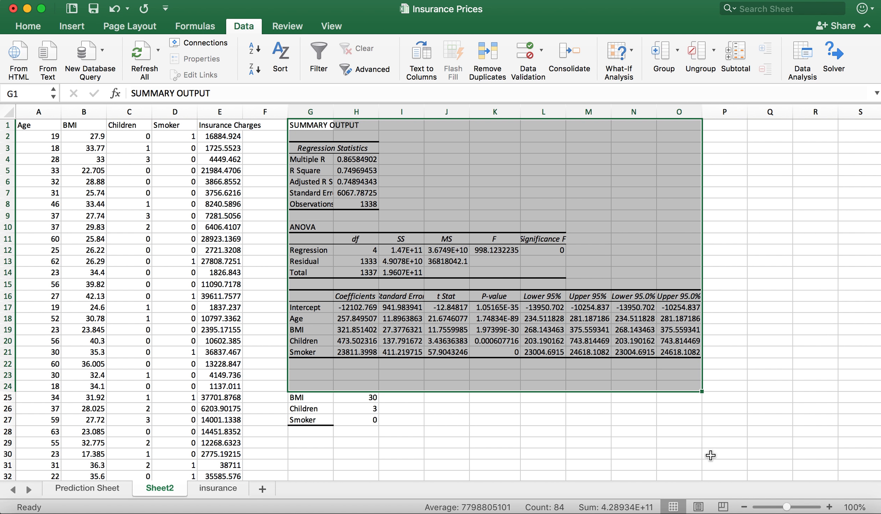
pyautogui.click(696, 436)
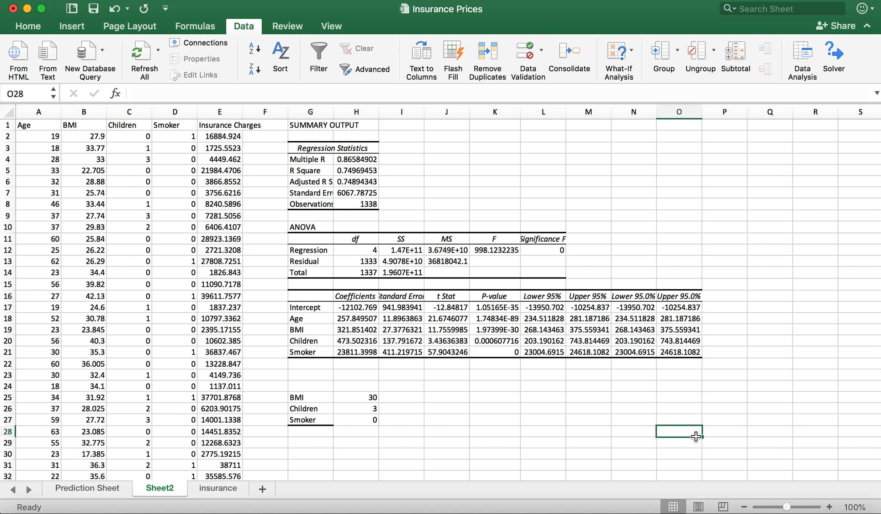
# - Compare the new Adjusted R Square in H6 on Sheet2 with the one on the Prediction Sheet
pyautogui.click(431, 151)
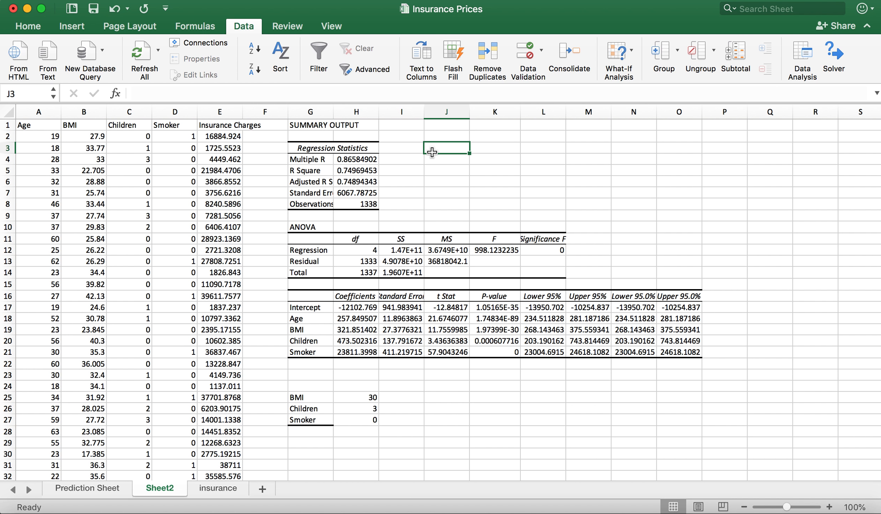
pyautogui.click(513, 188)
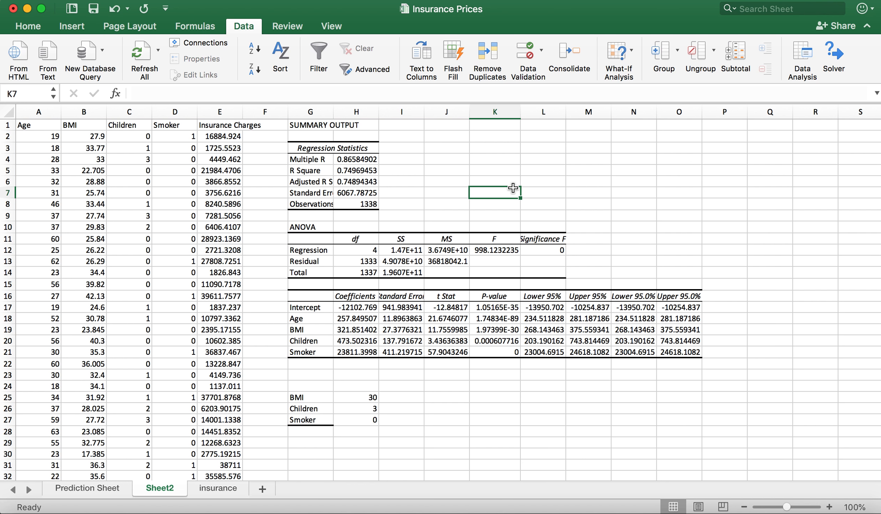
pyautogui.click(359, 182)
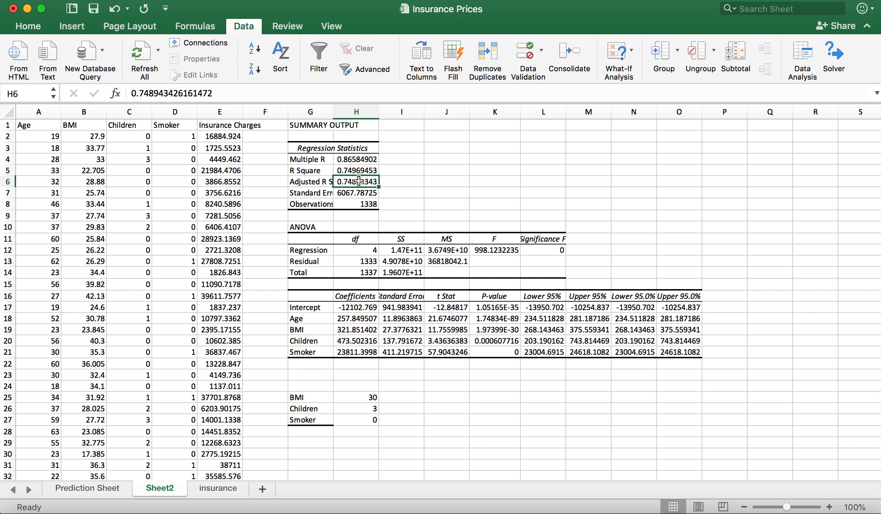
pyautogui.click(29, 27)
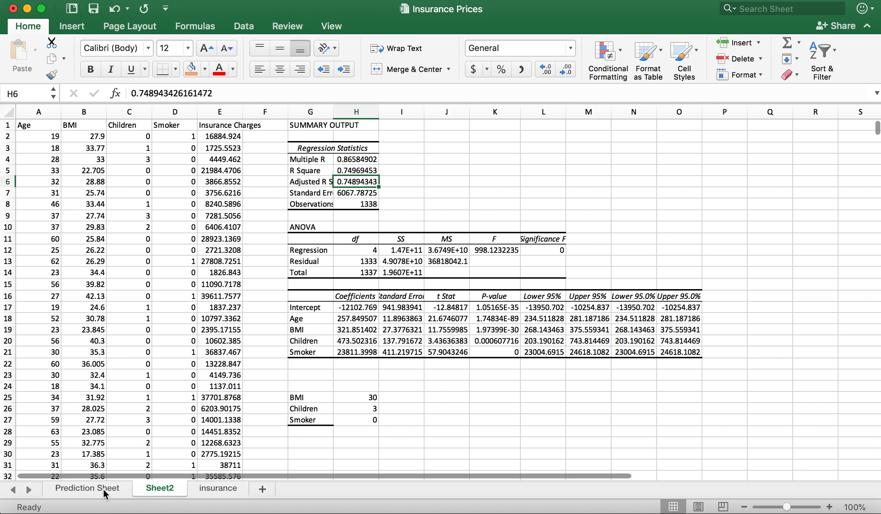
pyautogui.click(88, 487)
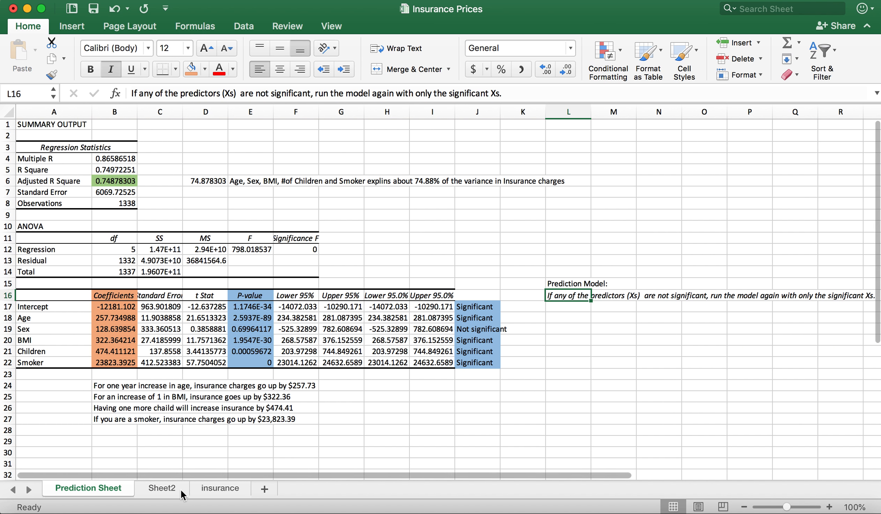
pyautogui.click(162, 488)
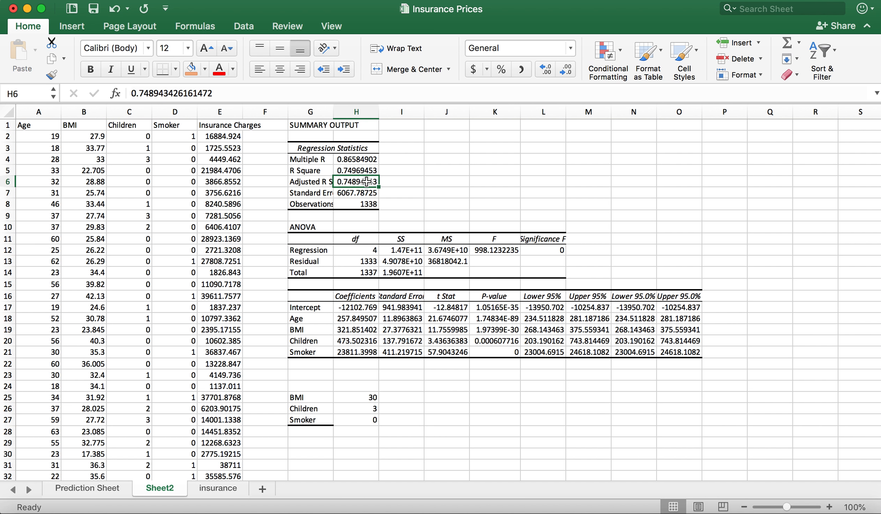
# - Highlight the Adjusted R Square value in H6 with a light green fill
pyautogui.click(410, 181)
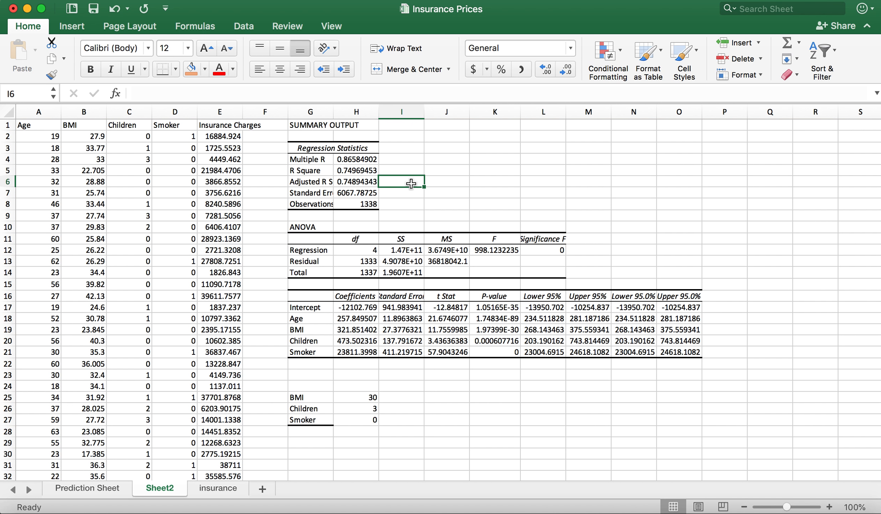
pyautogui.click(204, 68)
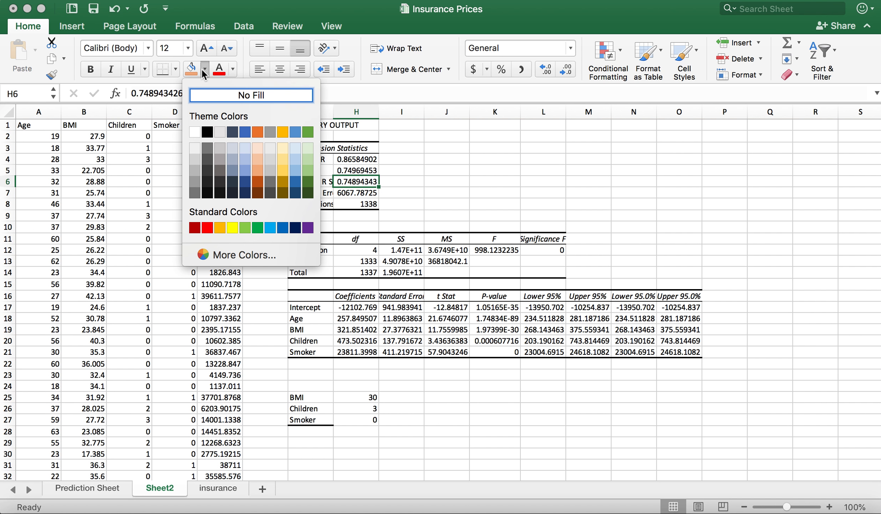
pyautogui.click(296, 171)
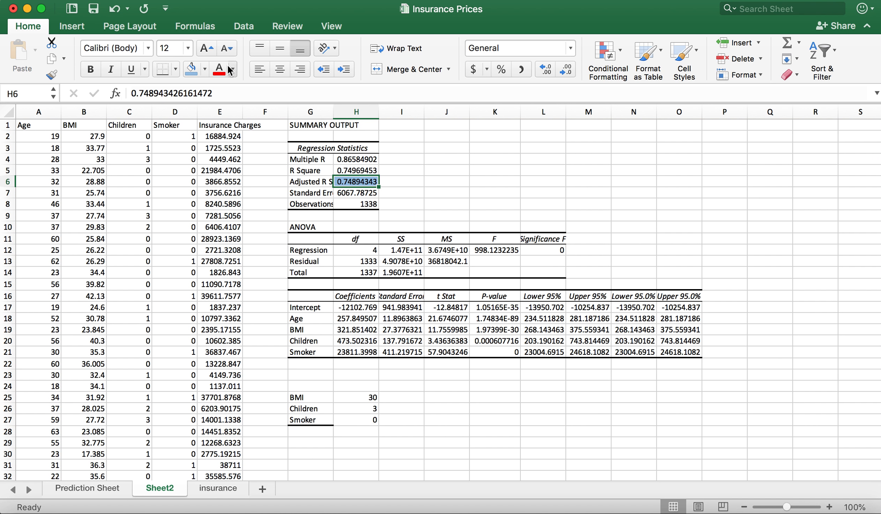
pyautogui.click(204, 69)
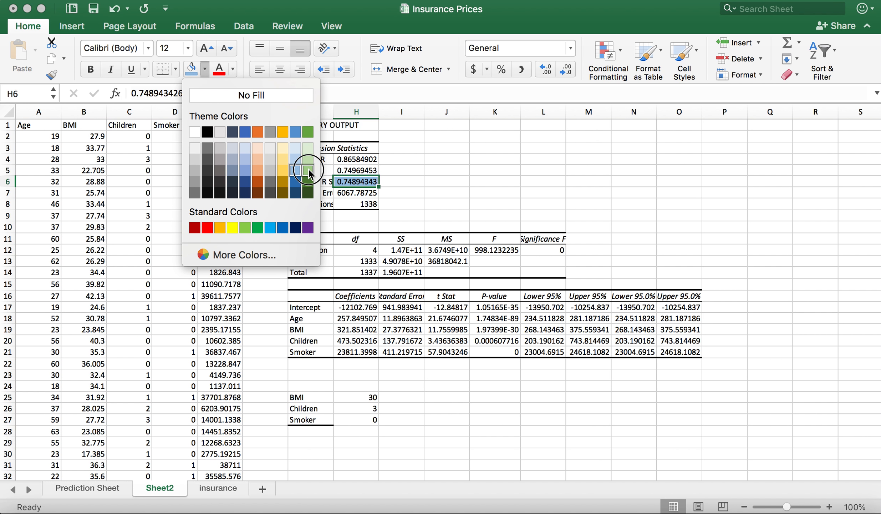
pyautogui.click(308, 170)
pyautogui.click(430, 193)
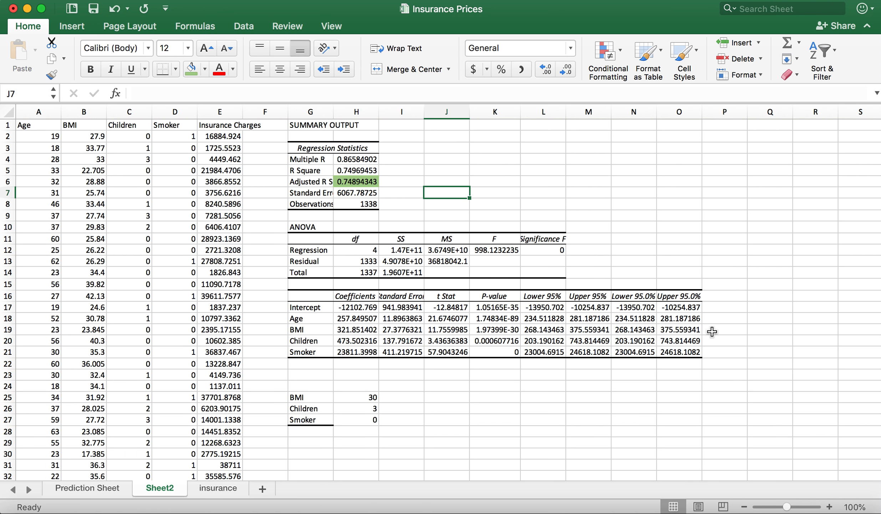
# - Enter =IF(K17<0.05, "Significant", "Not Significant") in P17 to classify the intercept's P-value
pyautogui.click(720, 310)
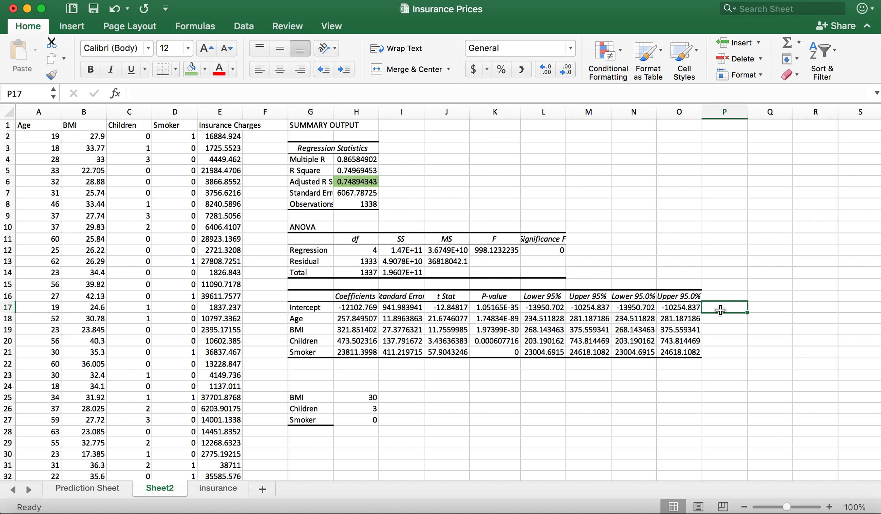
pyautogui.write('=')
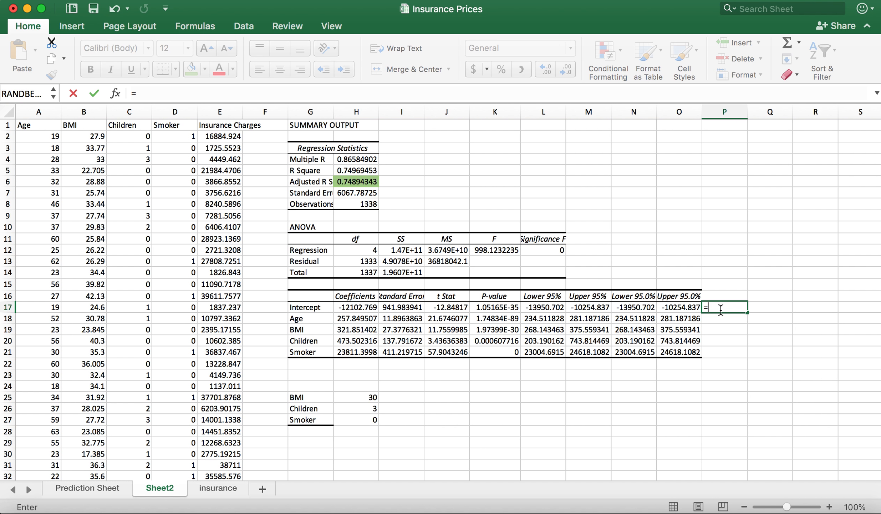
pyautogui.write('if')
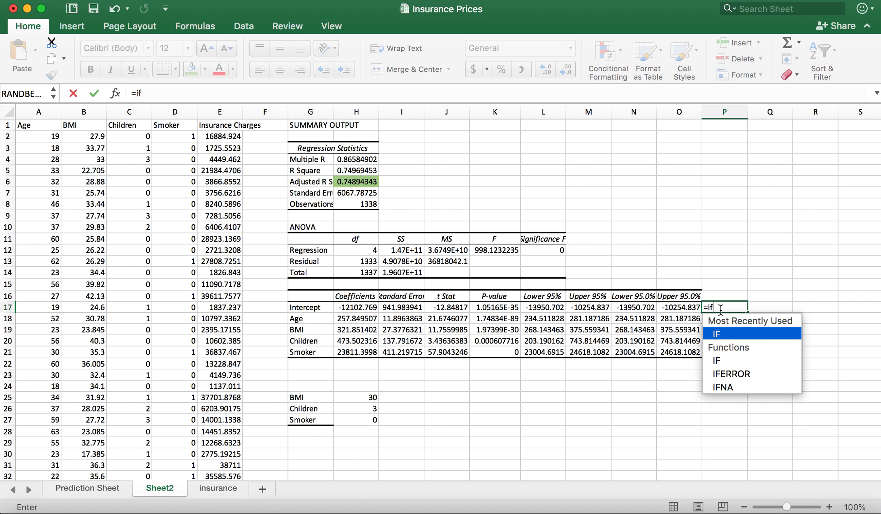
pyautogui.write('(')
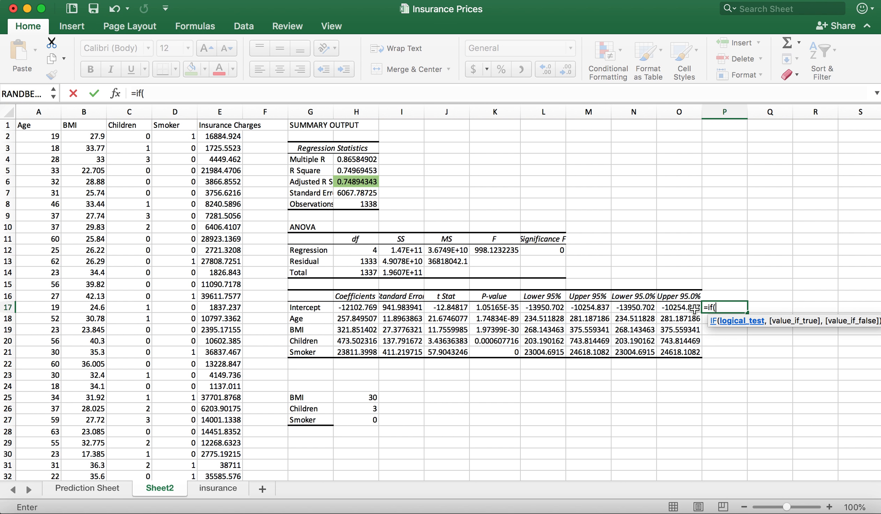
pyautogui.click(491, 306)
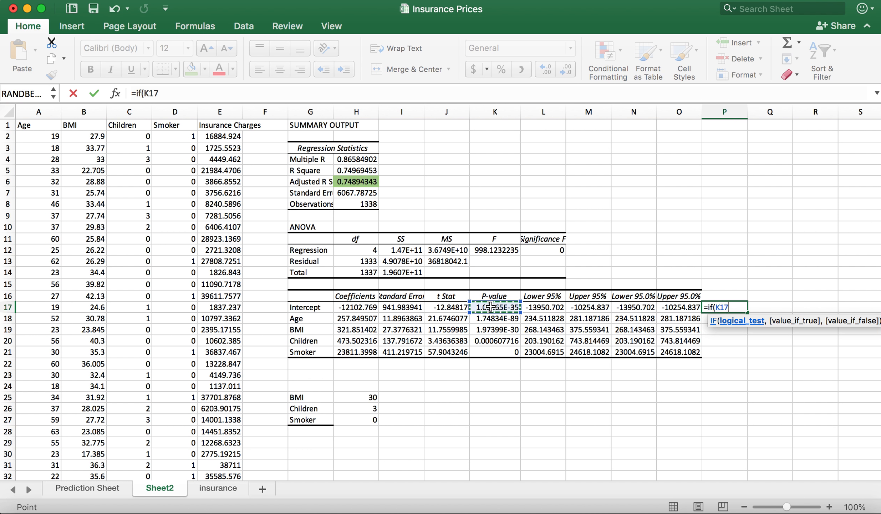
pyautogui.write('<0.05, ')
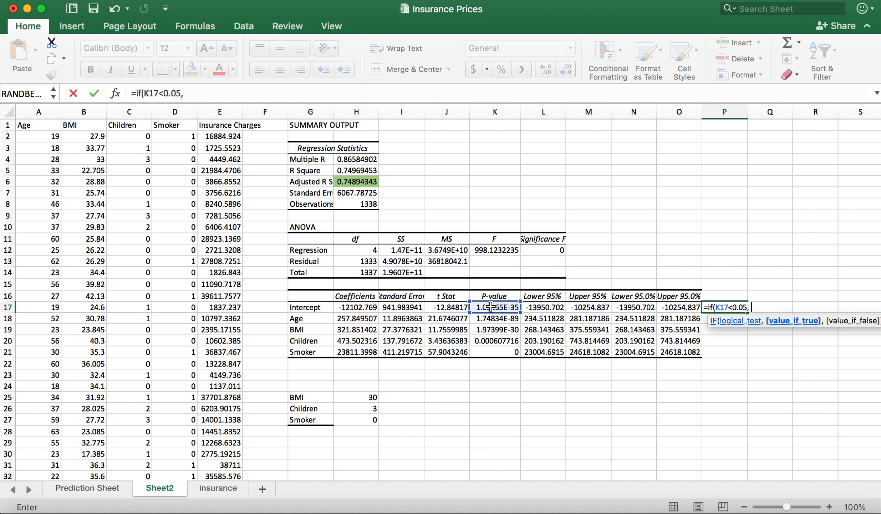
pyautogui.write('"Significan')
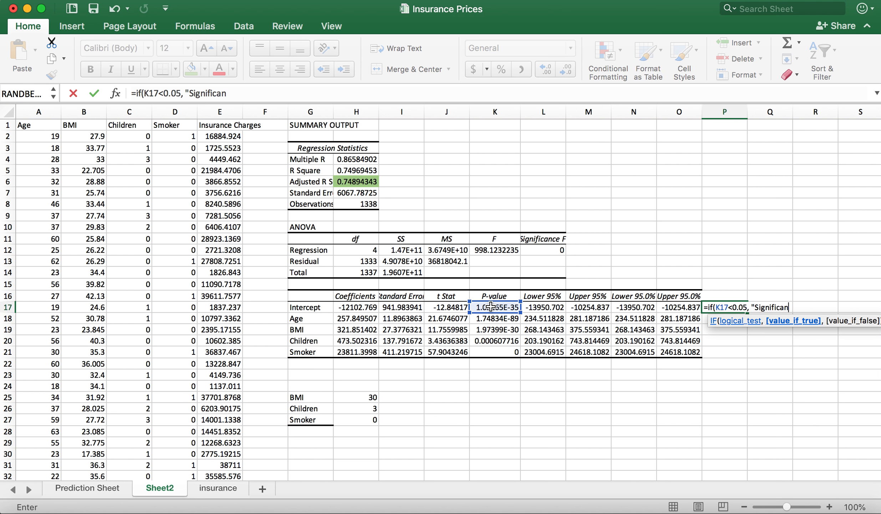
pyautogui.write('t",')
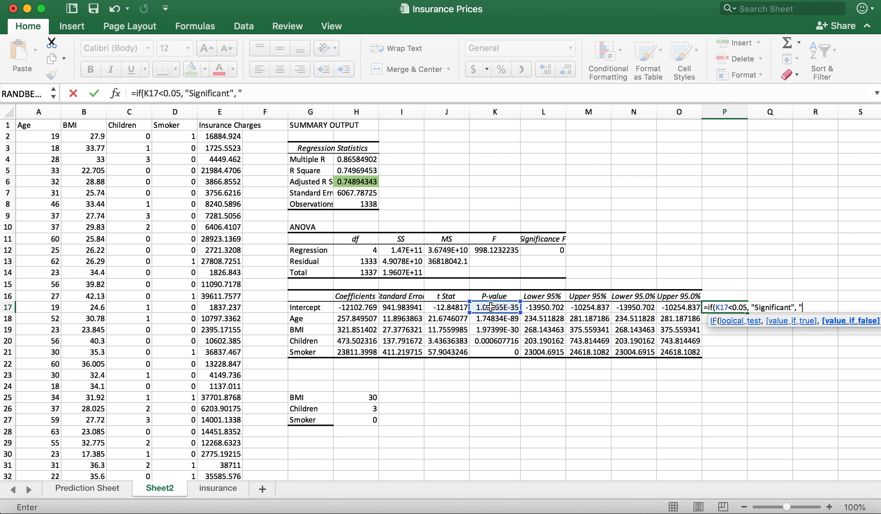
pyautogui.write(' "Not Significant)')
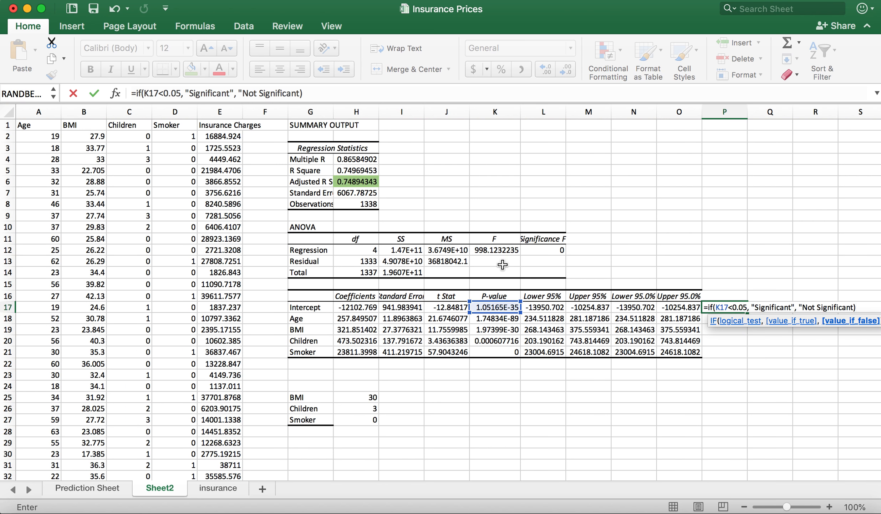
pyautogui.click(300, 93)
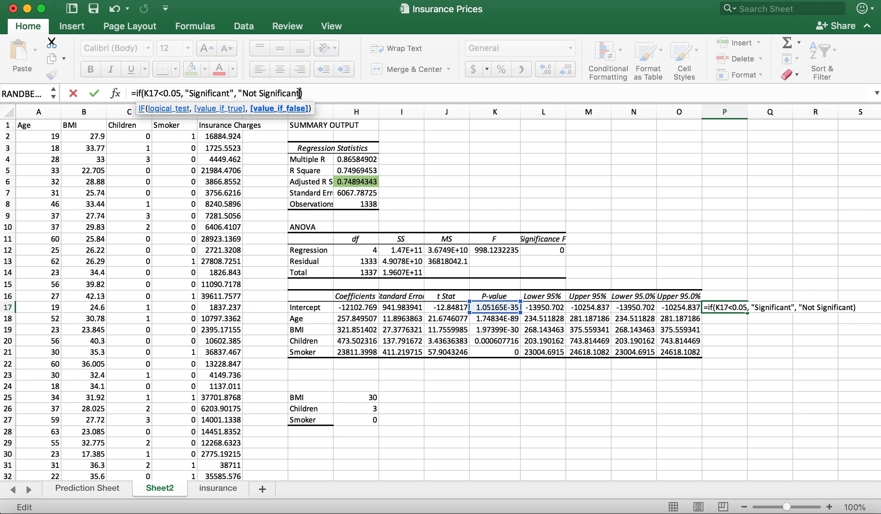
pyautogui.write('"')
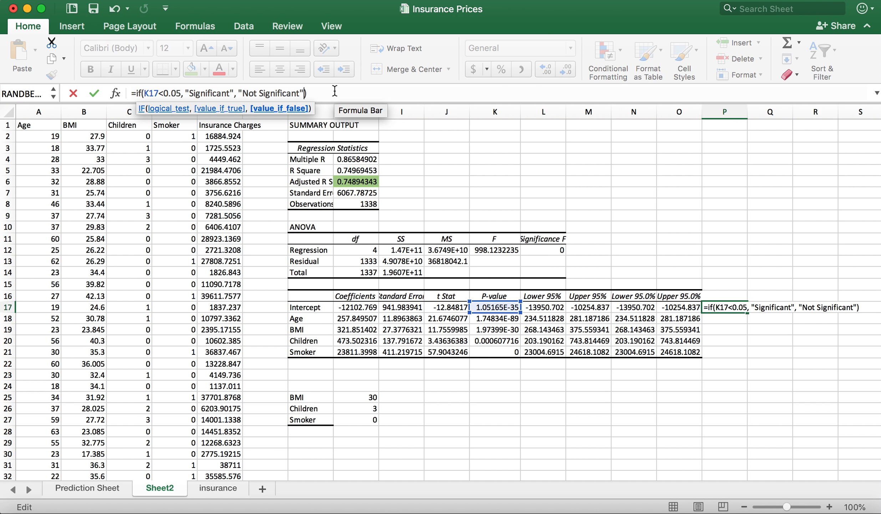
pyautogui.press('Return')
# - Fill the significance formula from P17 down to P21 and clear the intercept's label in P17
pyautogui.click(723, 309)
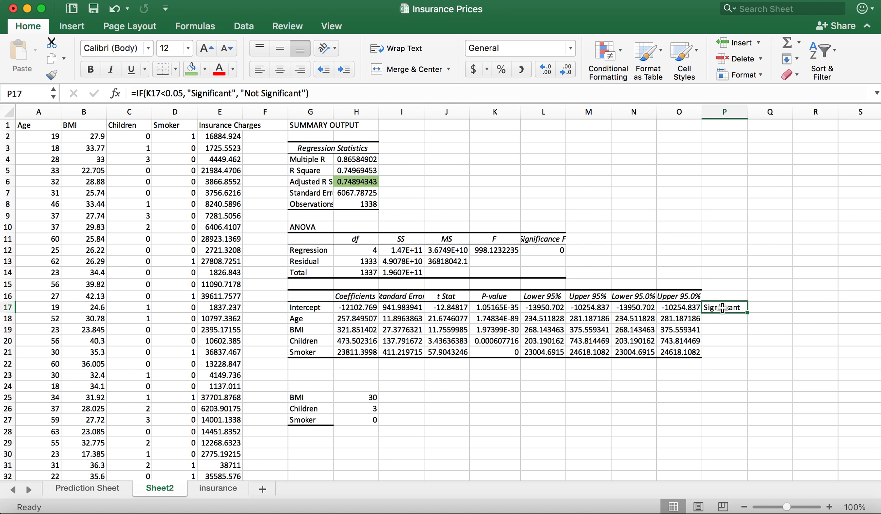
pyautogui.moveTo(750, 316); pyautogui.dragTo(745, 356)
pyautogui.click(730, 305)
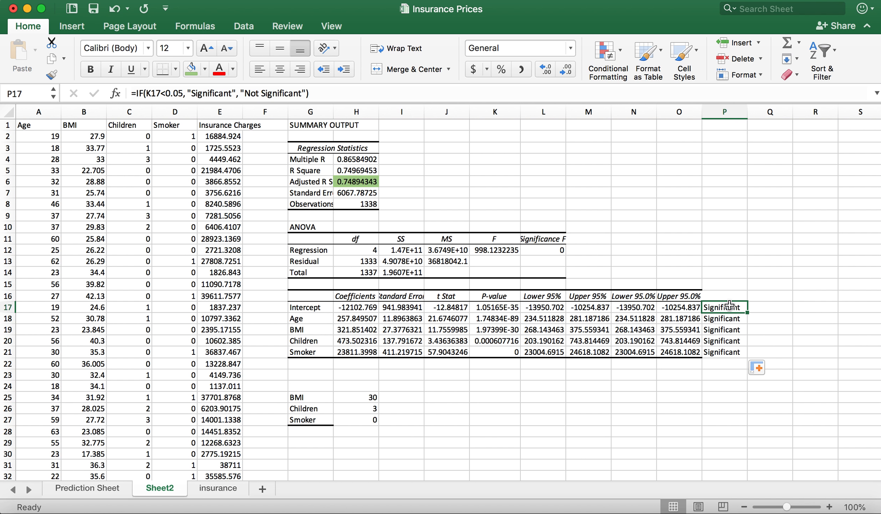
pyautogui.press('Delete')
pyautogui.click(775, 378)
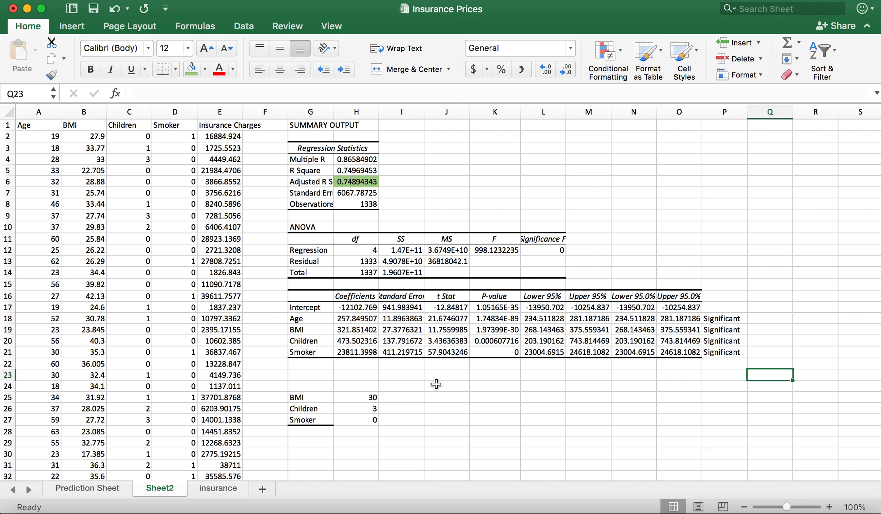
# - Write "y (Insurance Charge) = Intercept + Age*Coefficient of Age" in G23 as the start of the prediction equation
pyautogui.click(408, 377)
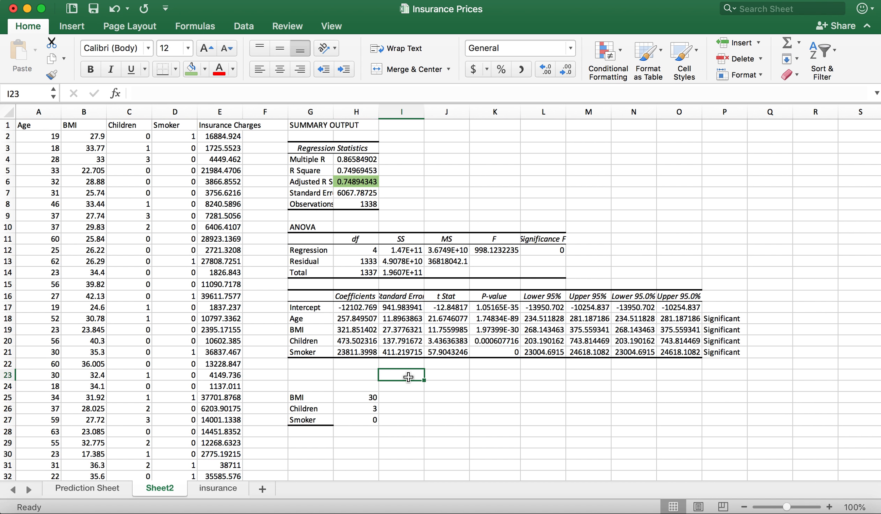
pyautogui.click(307, 376)
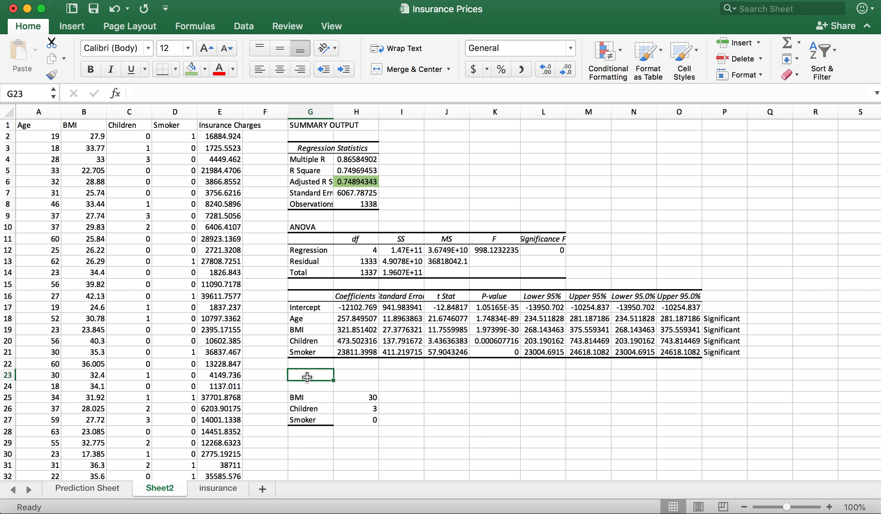
pyautogui.write('y (')
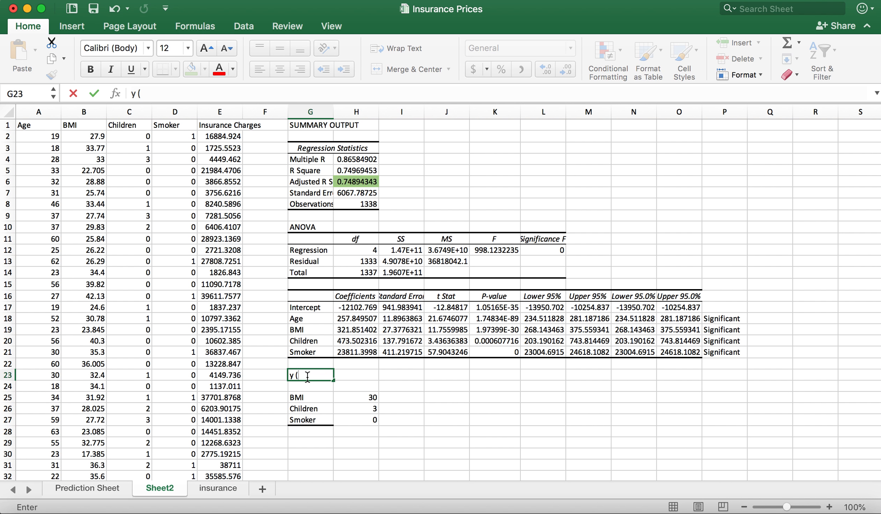
pyautogui.write('Insurance Cha')
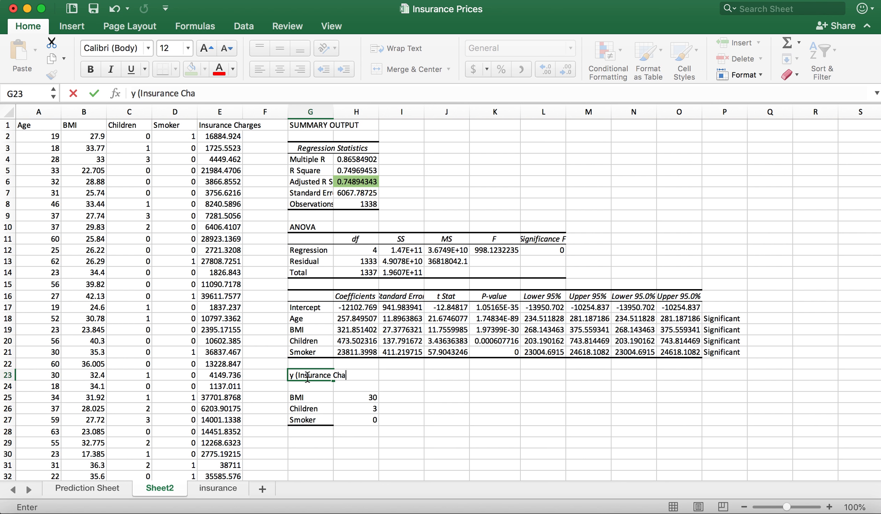
pyautogui.write('rge) = Inter')
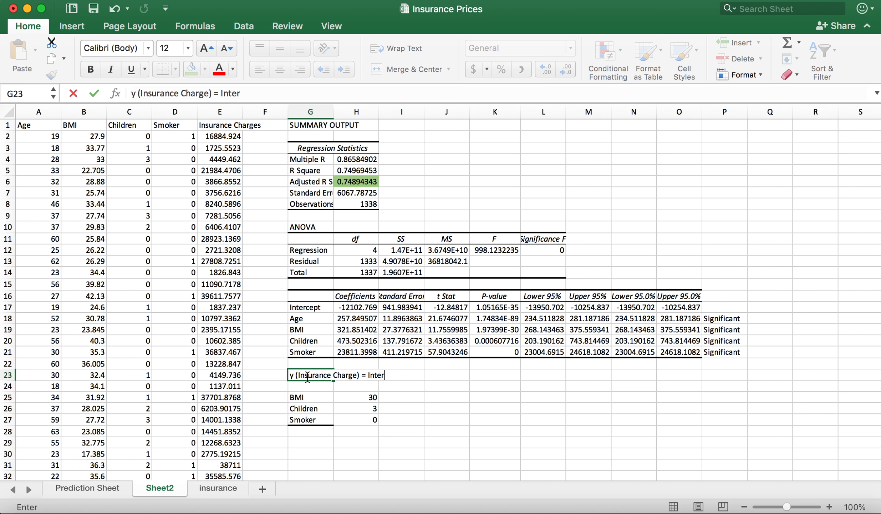
pyautogui.write('cept + Age')
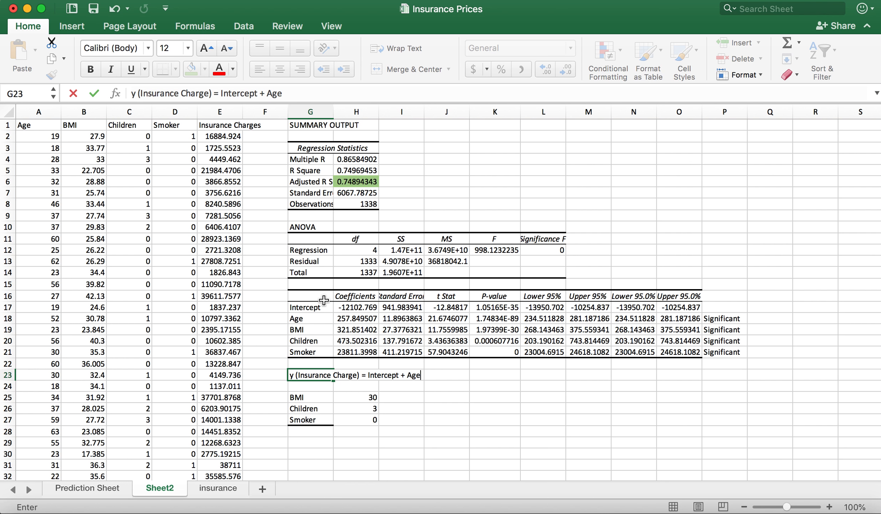
pyautogui.write('*Coefficien')
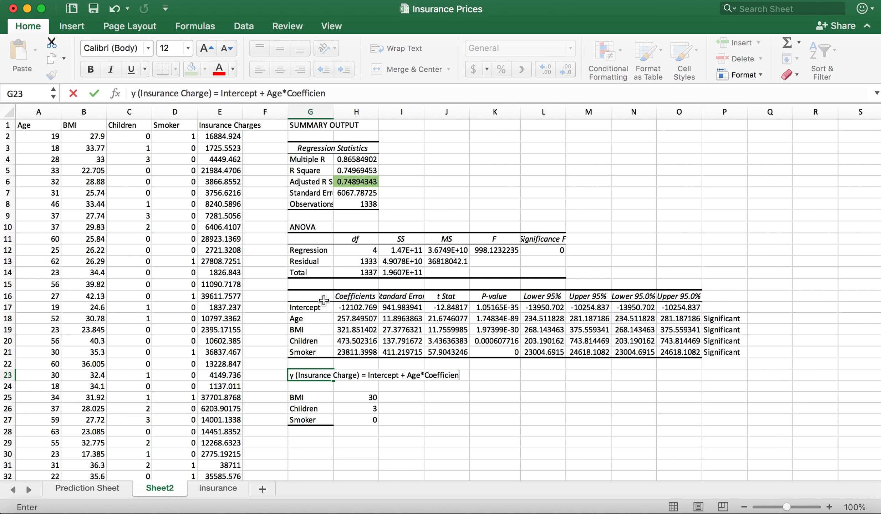
pyautogui.write('t of Ag')
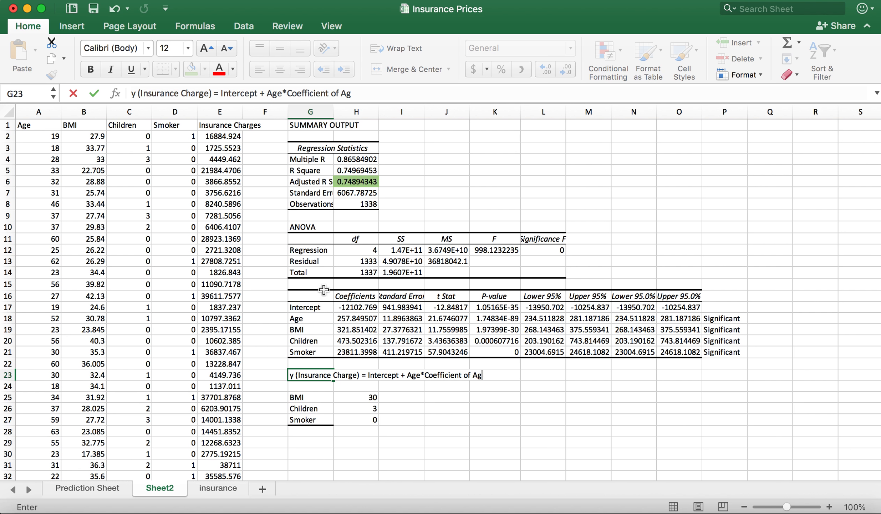
pyautogui.click(365, 92)
pyautogui.write('e')
# - Extend the equation in G23 with "+ BMI*Coefficient of BMI +", reusing a copy of the "Coefficient of Age" text
pyautogui.moveTo(365, 92); pyautogui.dragTo(287, 95)
pyautogui.press('super+c')
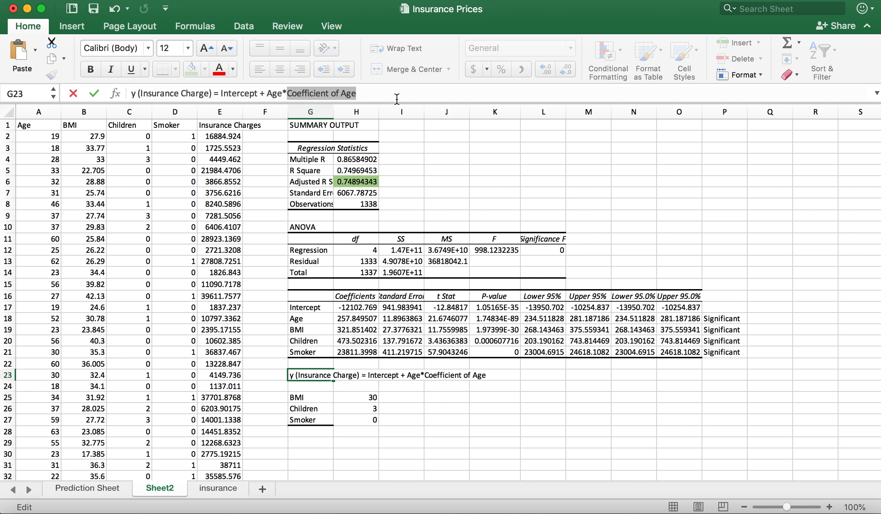
pyautogui.click(388, 92)
pyautogui.write('+')
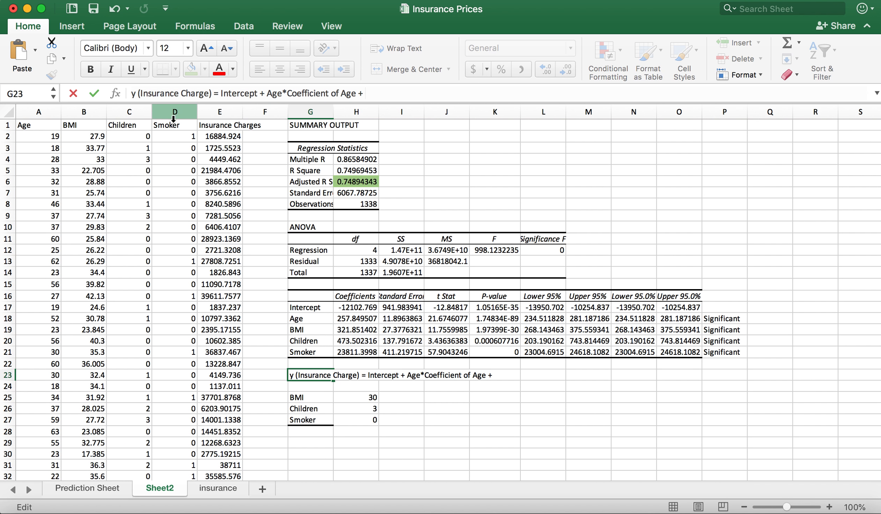
pyautogui.write(' BM')
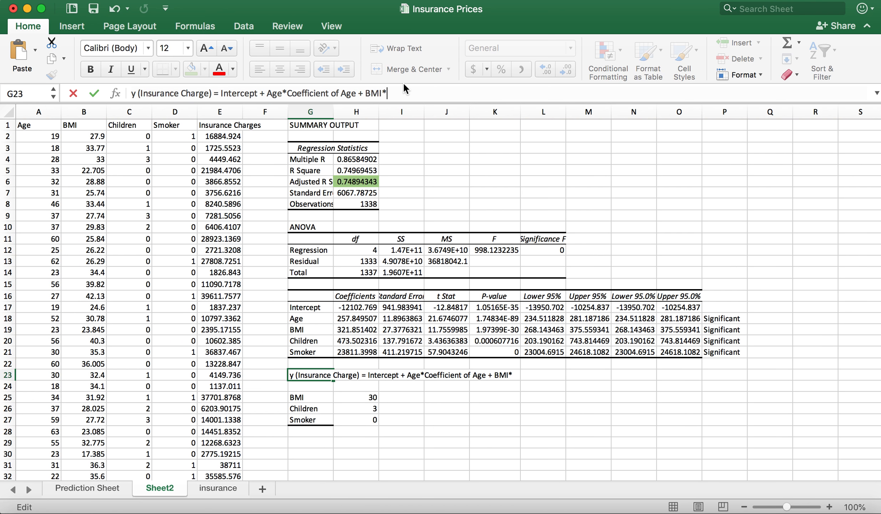
pyautogui.write('I*')
pyautogui.press('super+v')
pyautogui.press('BackSpace')
pyautogui.press('BackSpace')
pyautogui.press('BackSpace')
pyautogui.write('BMI +')
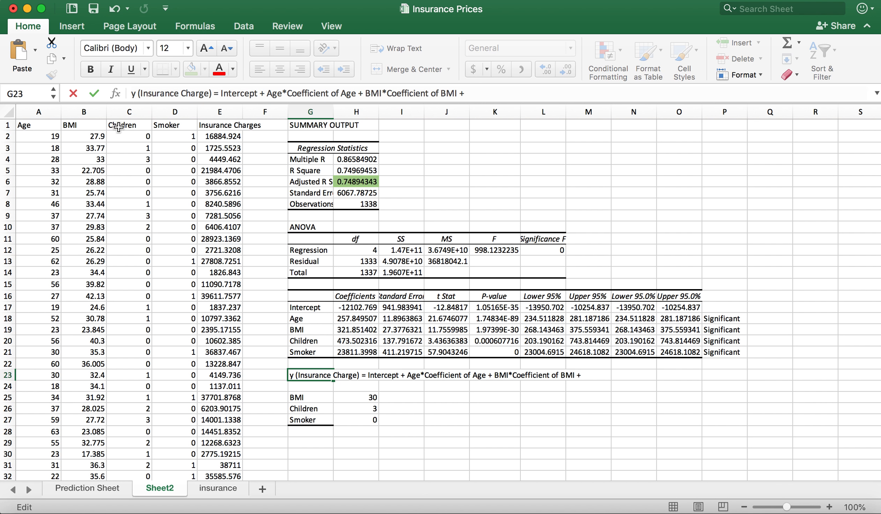
pyautogui.click(126, 124)
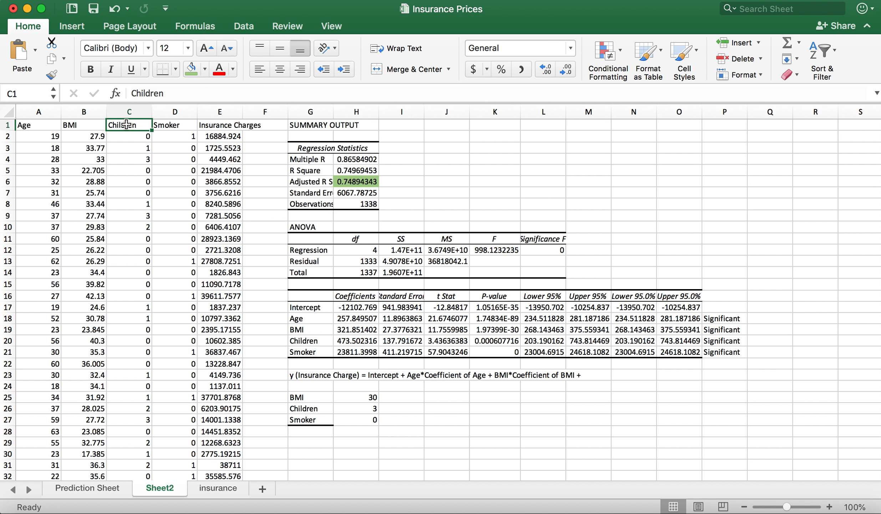
# - Undo the equation entry in G23, and clear the restored significance label in P17 again
pyautogui.press('super+z')
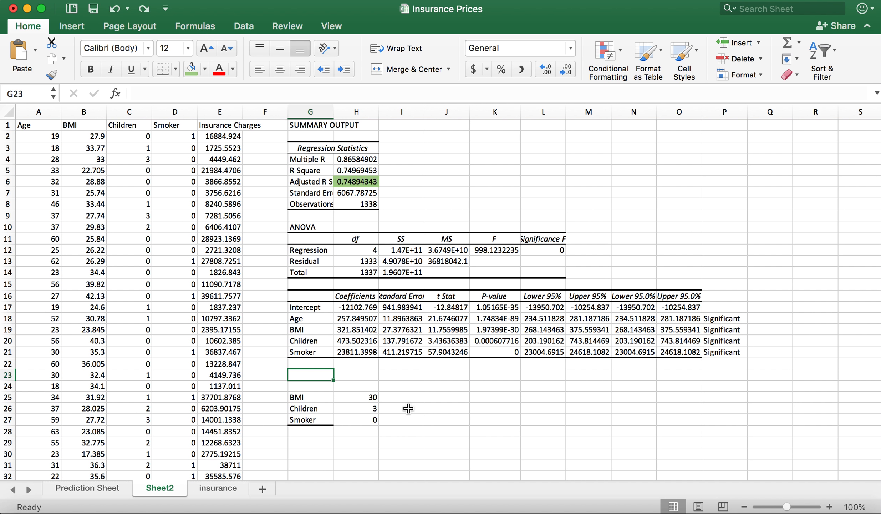
pyautogui.press('super+z')
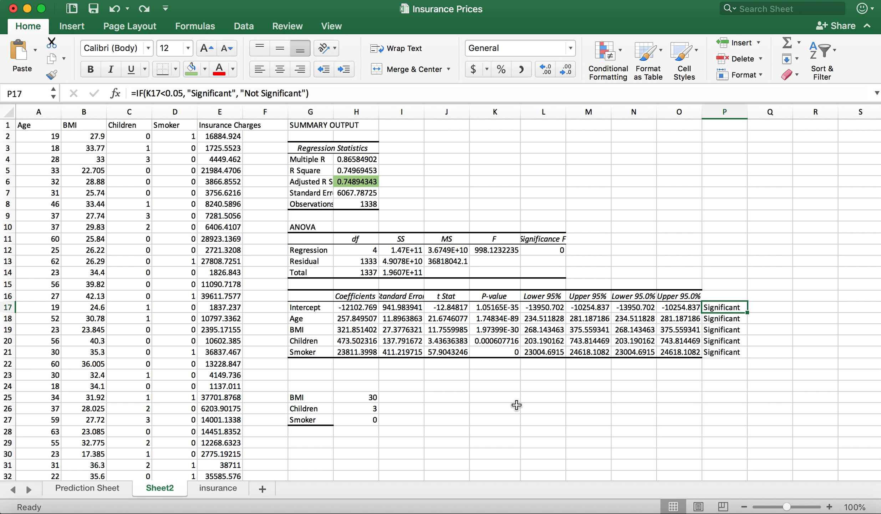
pyautogui.press('Delete')
pyautogui.click(403, 387)
pyautogui.click(312, 378)
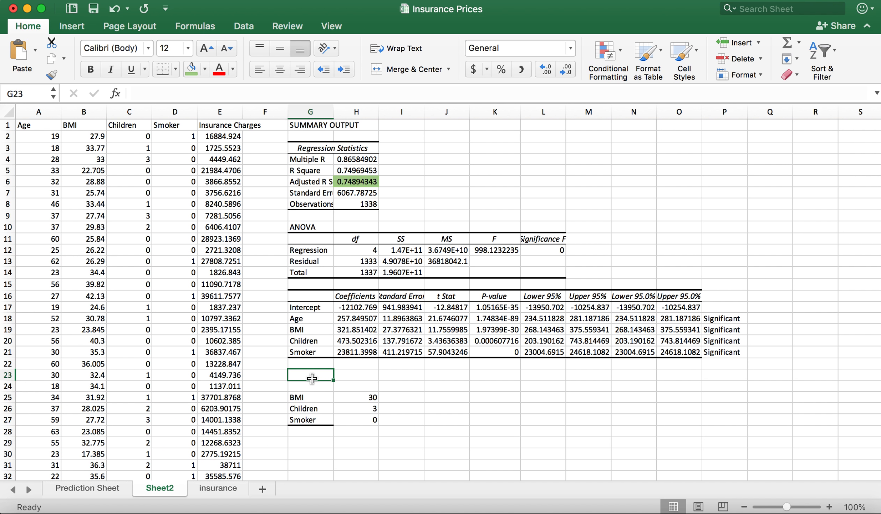
# - Write "Y (Insurance Charges) = Intercept + Age*Coefficient of Age" in G23 as the start of the prediction equation
pyautogui.write('Y')
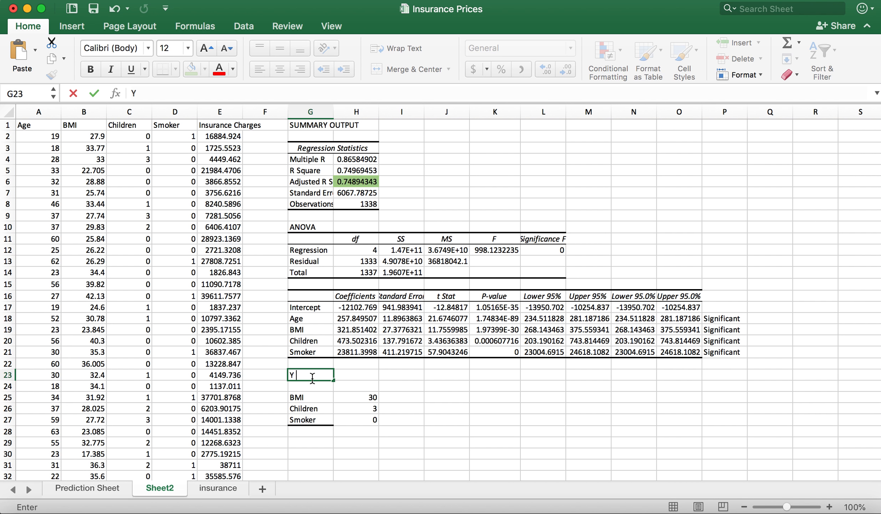
pyautogui.write(' (Insurance Charge')
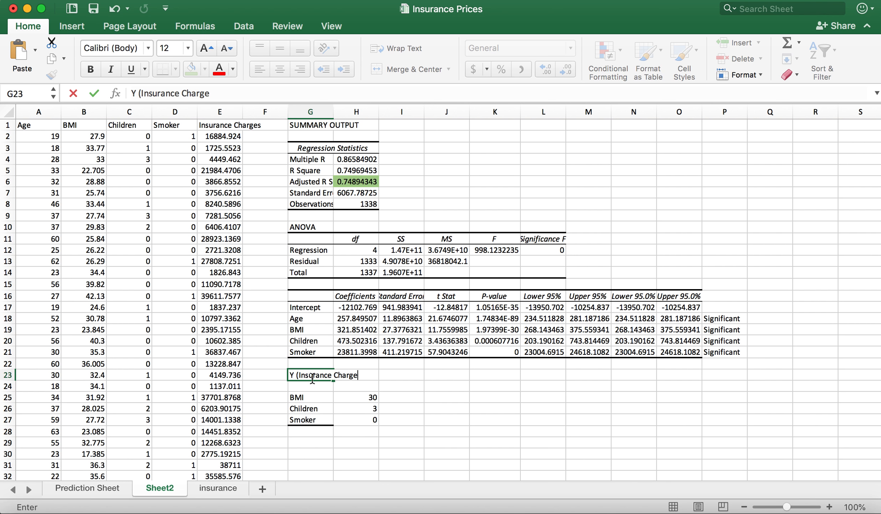
pyautogui.write('s) = Intercept + ')
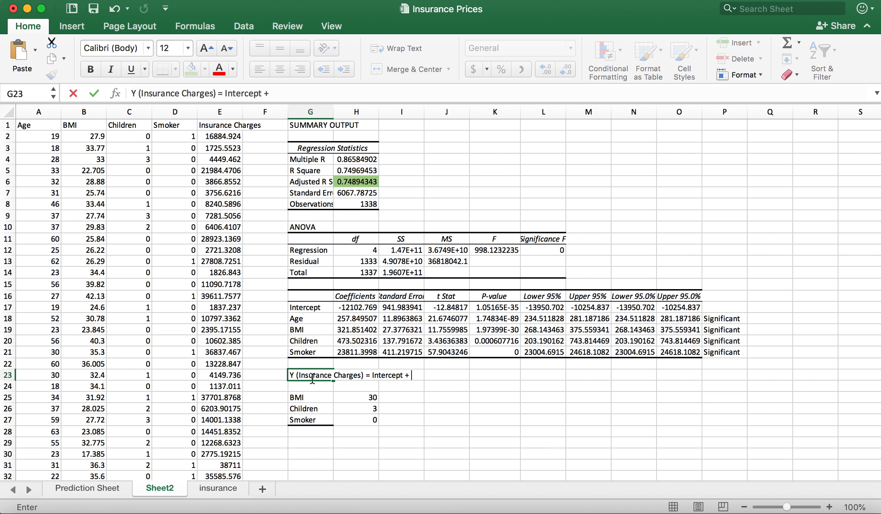
pyautogui.write('Age*Coefficient of Age')
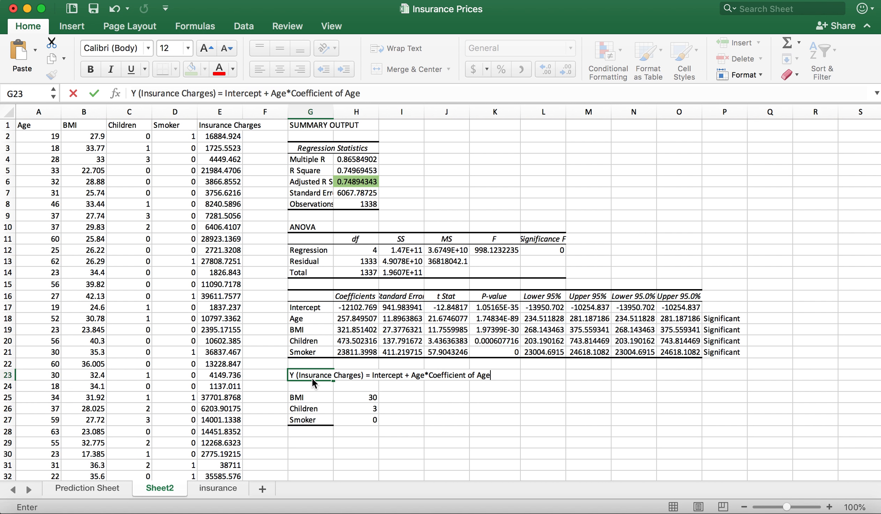
# - Extend the equation in G23 with "+ BMI*Coefficient of BMI + Smoker (yes/No)*"
pyautogui.write(' +')
pyautogui.write(' BMI*Coefficient of Age')
pyautogui.press('BackSpace')
pyautogui.press('BackSpace')
pyautogui.press('BackSpace')
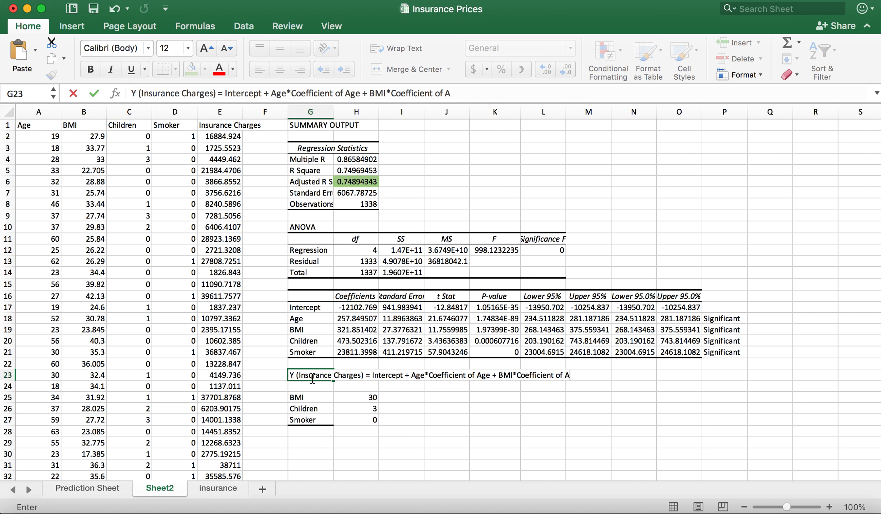
pyautogui.write('BMI + Smoker (yes.')
pyautogui.press('BackSpace')
pyautogui.write('/No)*')
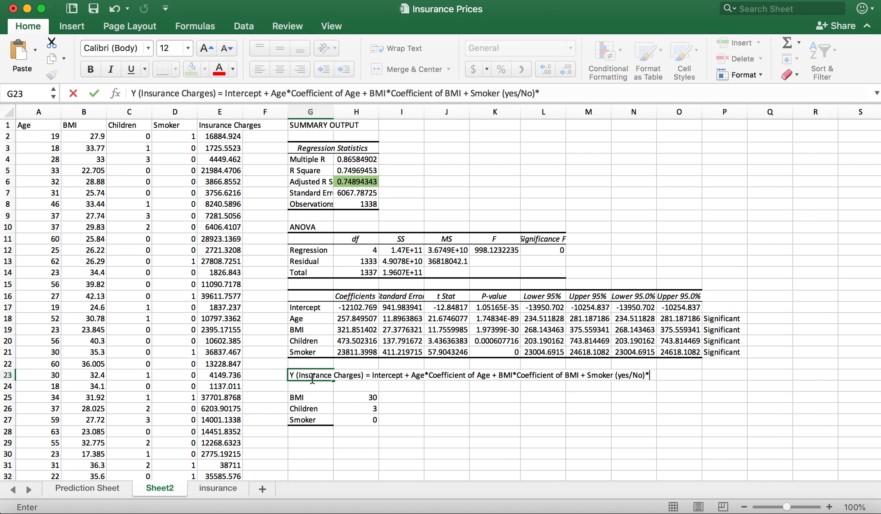
# - Complete the smoker term in G23 with "Coefficient of Smoker" and capitalize its "Yes"
pyautogui.press('super+v')
pyautogui.press('BackSpace')
pyautogui.press('BackSpace')
pyautogui.press('BackSpace')
pyautogui.write('Smoker')
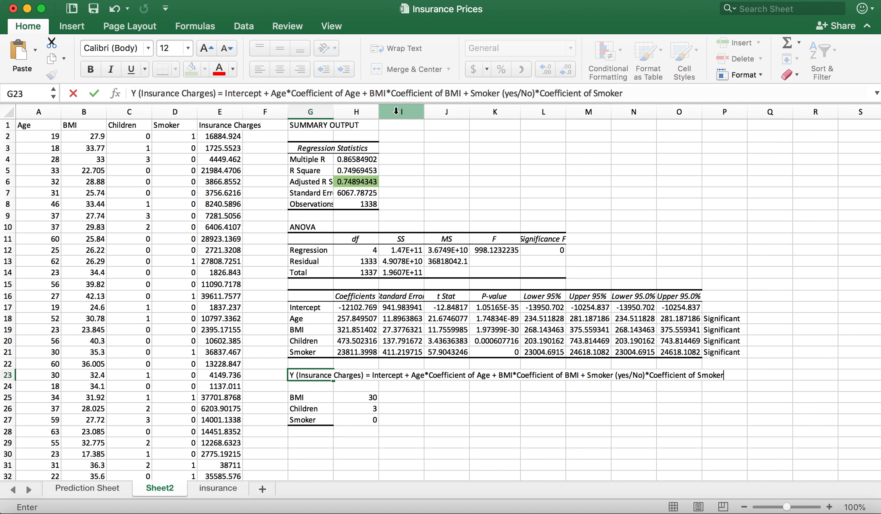
pyautogui.click(509, 94)
pyautogui.press('BackSpace')
pyautogui.write('Y')
pyautogui.click(658, 89)
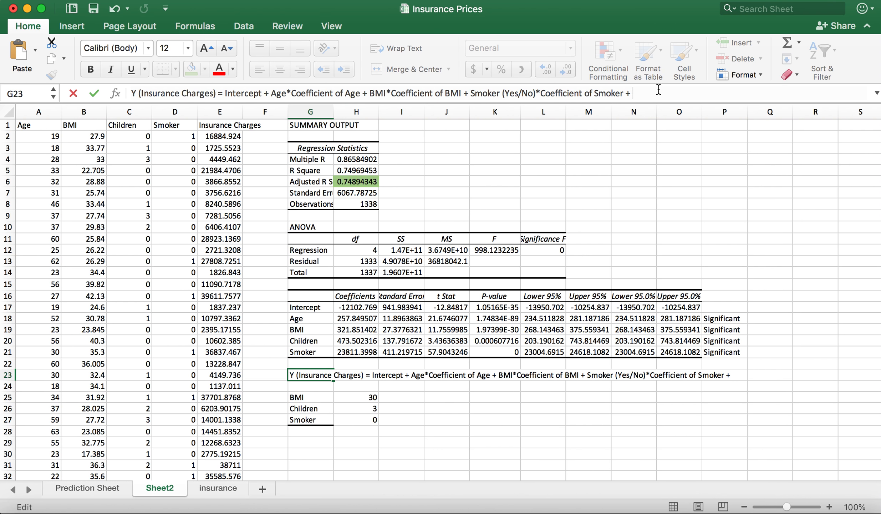
# - Insert "Children*Coefficient of Chiledren +" before the smoker term in G23 and enter the equation without a trailing plus sign
pyautogui.click(470, 93)
pyautogui.write('Ch')
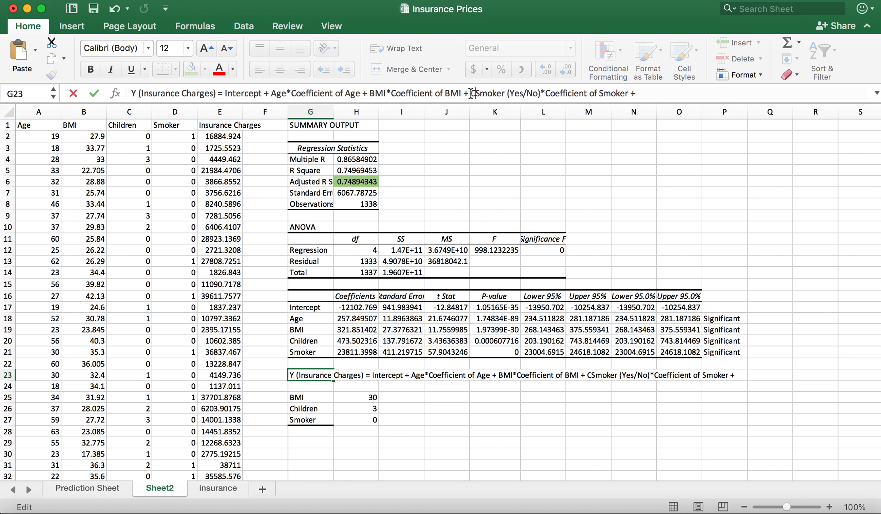
pyautogui.write('ildren')
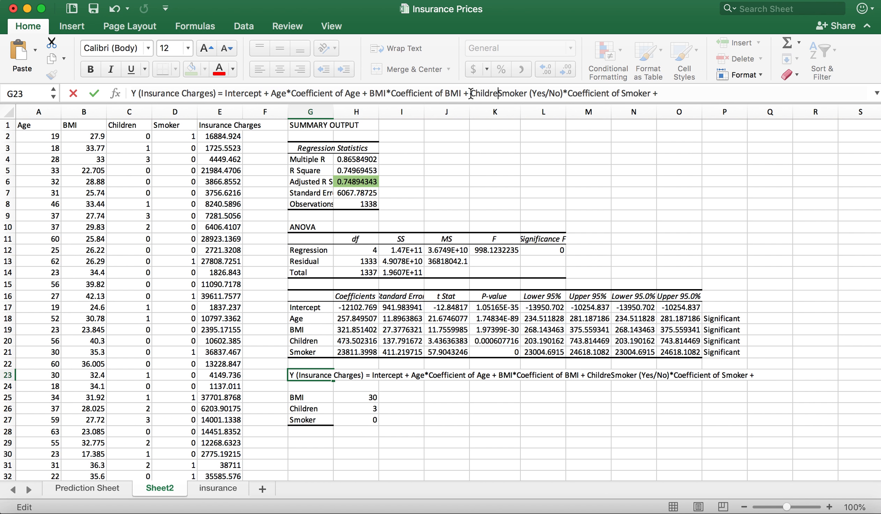
pyautogui.press('BackSpace')
pyautogui.write('*Coefficient of Age')
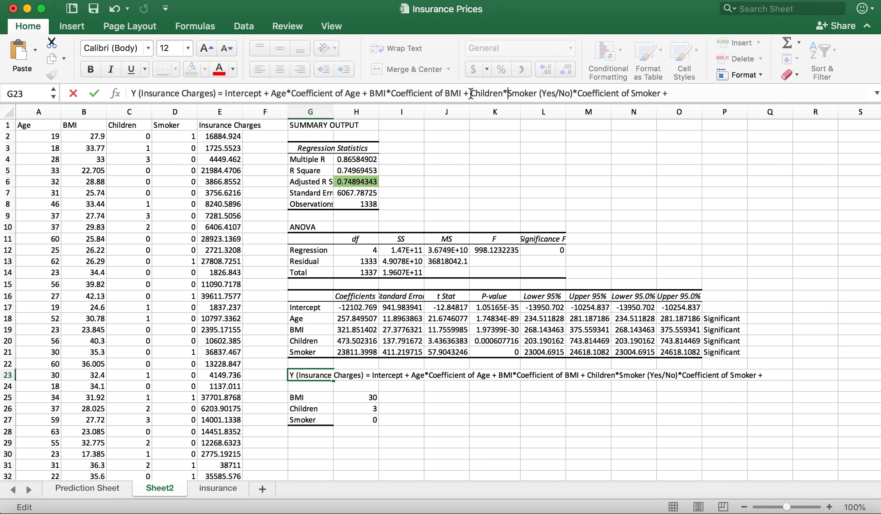
pyautogui.press('BackSpace')
pyautogui.press('BackSpace')
pyautogui.press('BackSpace')
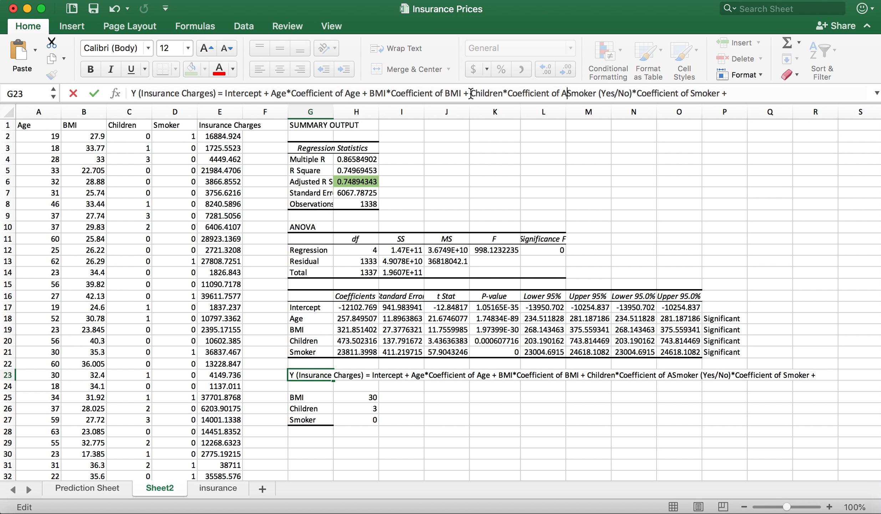
pyautogui.write('Ch')
pyautogui.write('iledren')
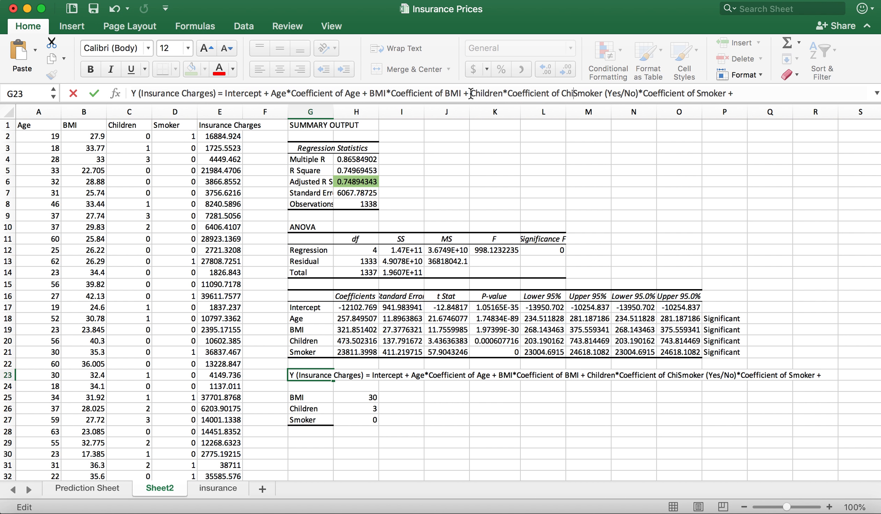
pyautogui.write(' +')
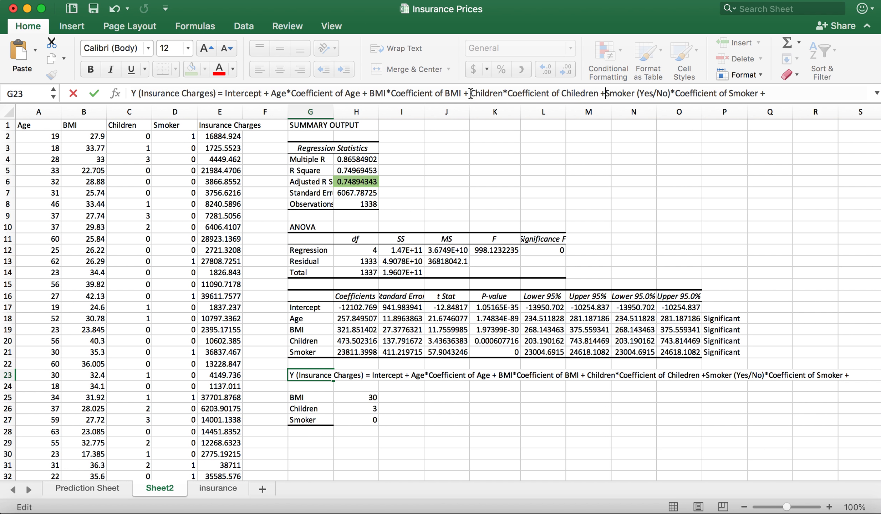
pyautogui.click(776, 93)
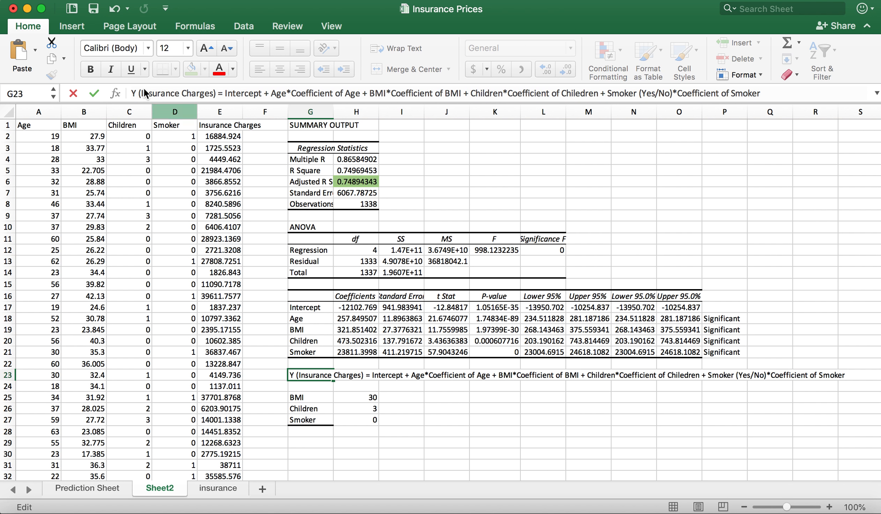
pyautogui.press('Return')
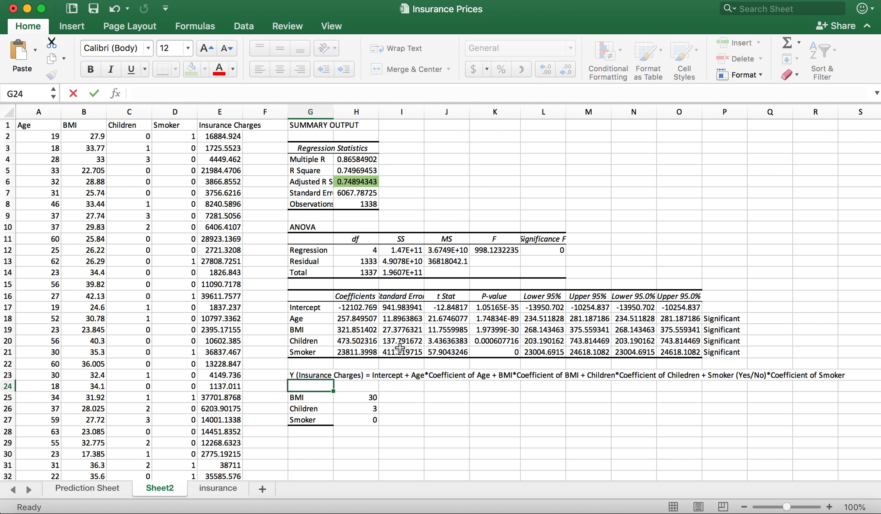
# - Examine the Age, BMI, Children and Smoker terms of the equation in G23 and the Age coefficient in H18
pyautogui.click(303, 371)
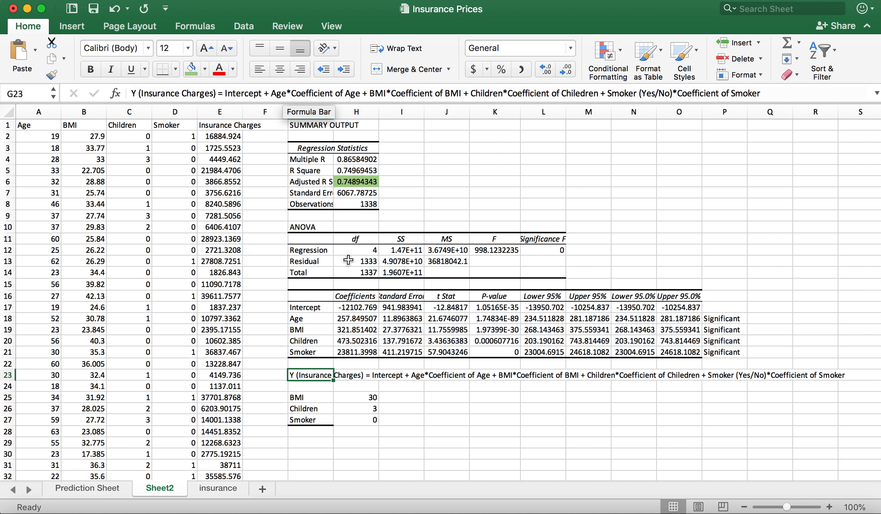
pyautogui.doubleClick(273, 93)
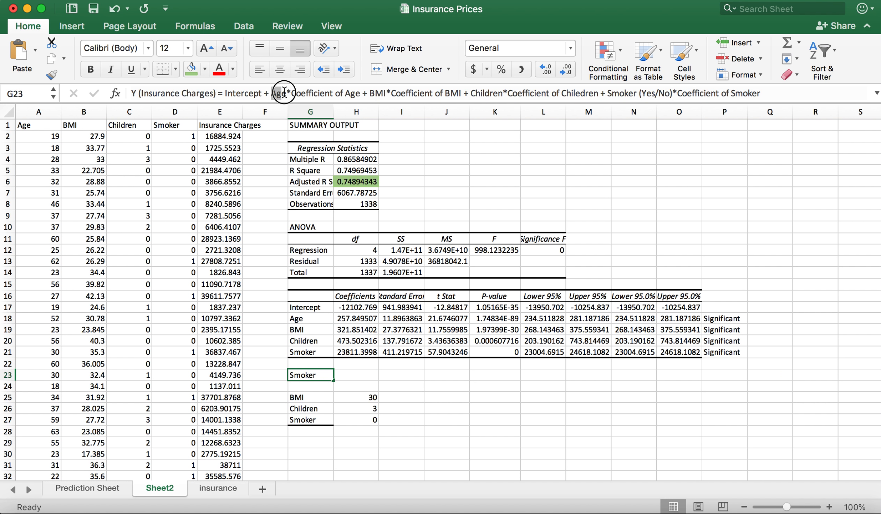
pyautogui.doubleClick(378, 93)
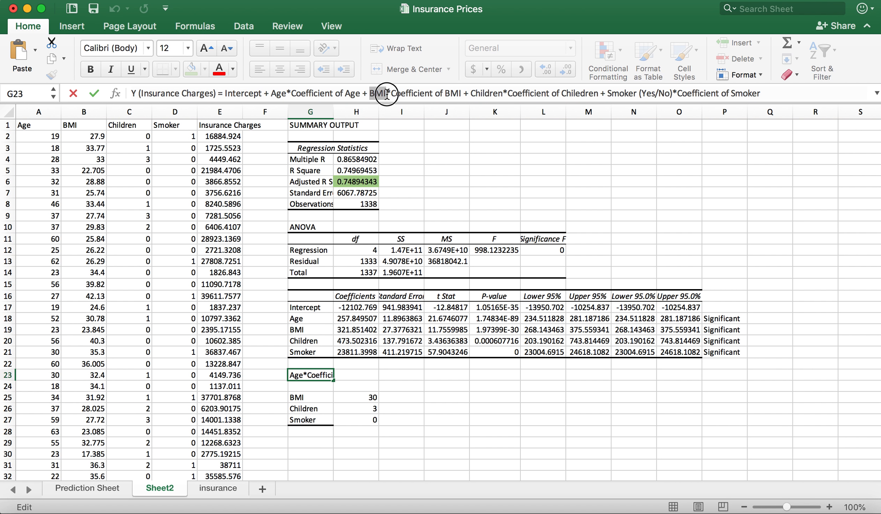
pyautogui.click(472, 93)
pyautogui.doubleClick(472, 93)
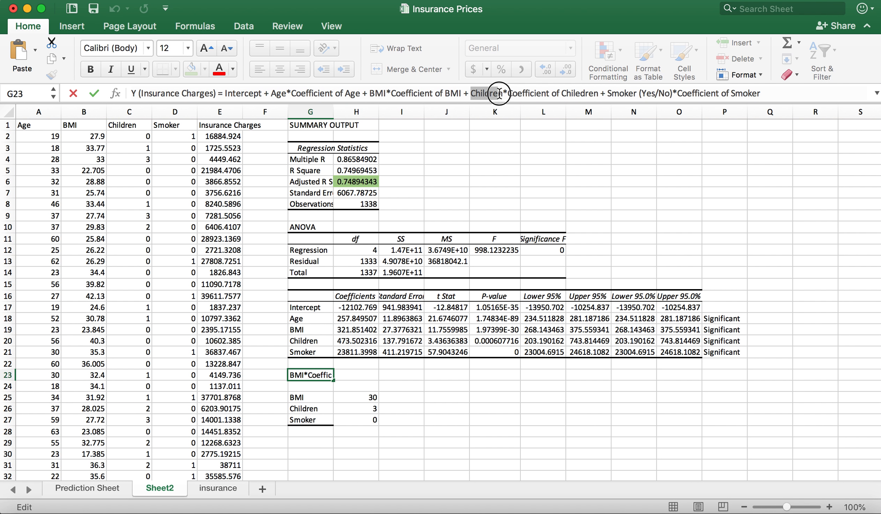
pyautogui.click(608, 93)
pyautogui.moveTo(608, 93); pyautogui.dragTo(637, 95)
pyautogui.click(361, 95)
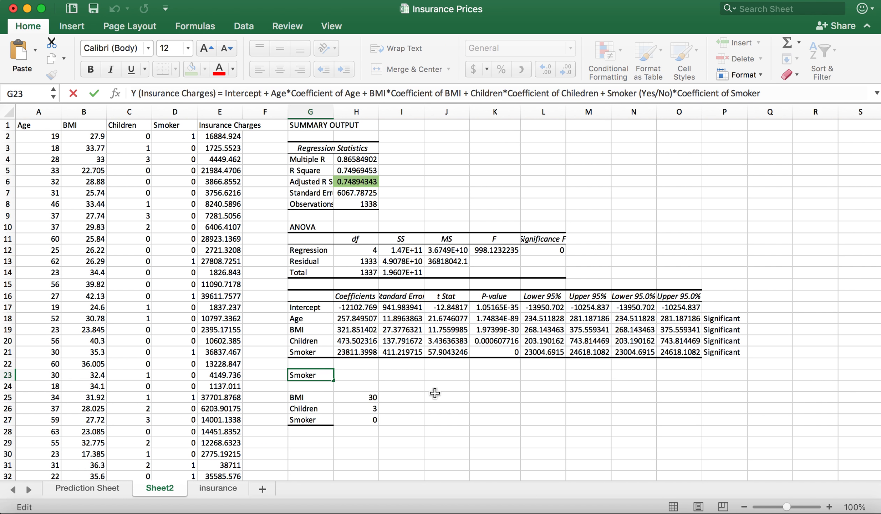
pyautogui.press('Return')
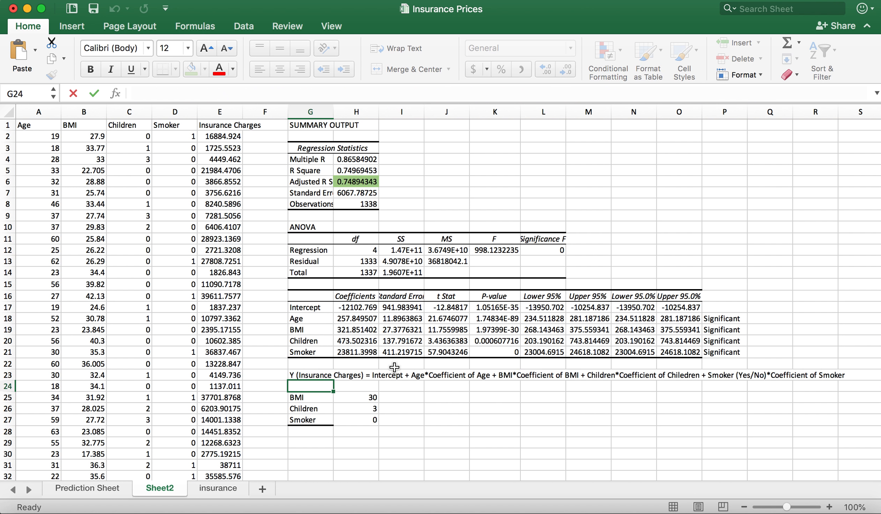
pyautogui.click(348, 319)
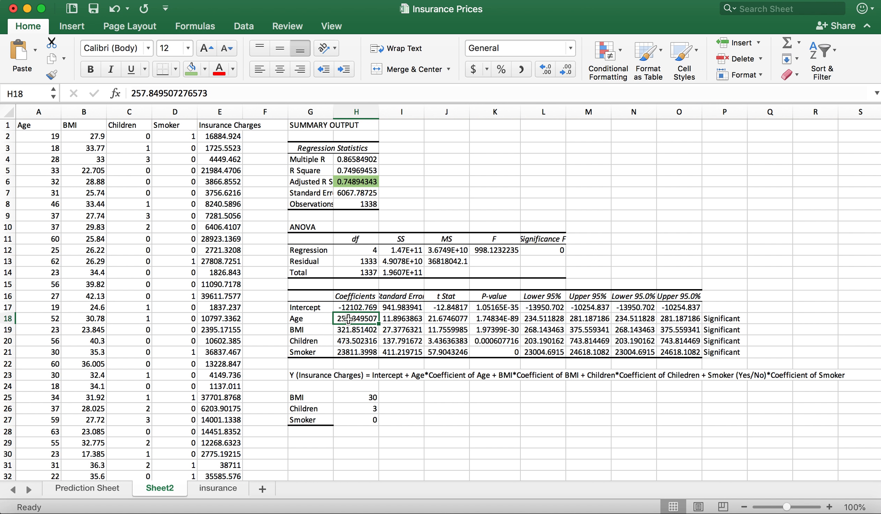
# - Shade the P-values in K17:K21 with a lighter blue theme fill
pyautogui.moveTo(495, 308); pyautogui.dragTo(497, 352)
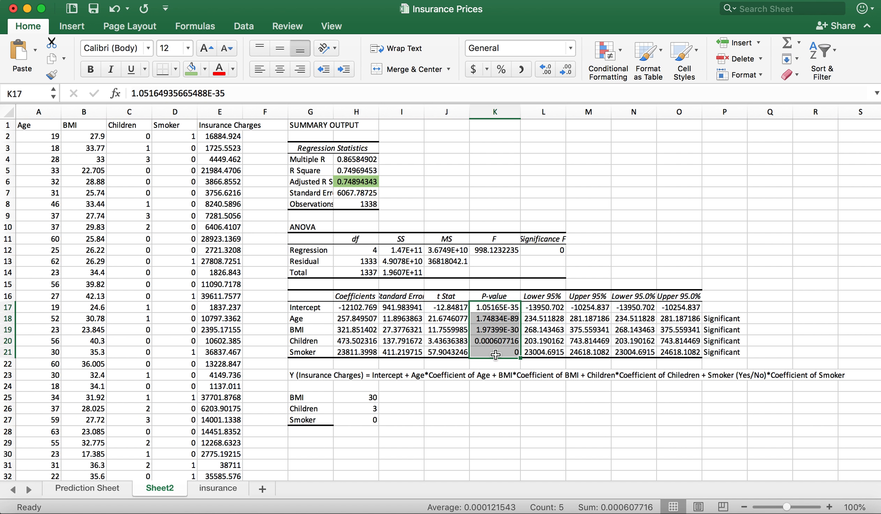
pyautogui.click(204, 69)
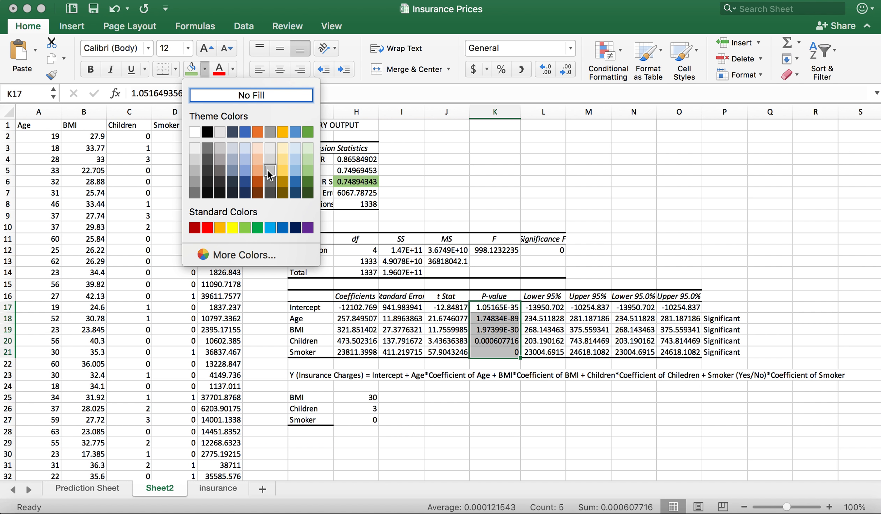
pyautogui.click(269, 171)
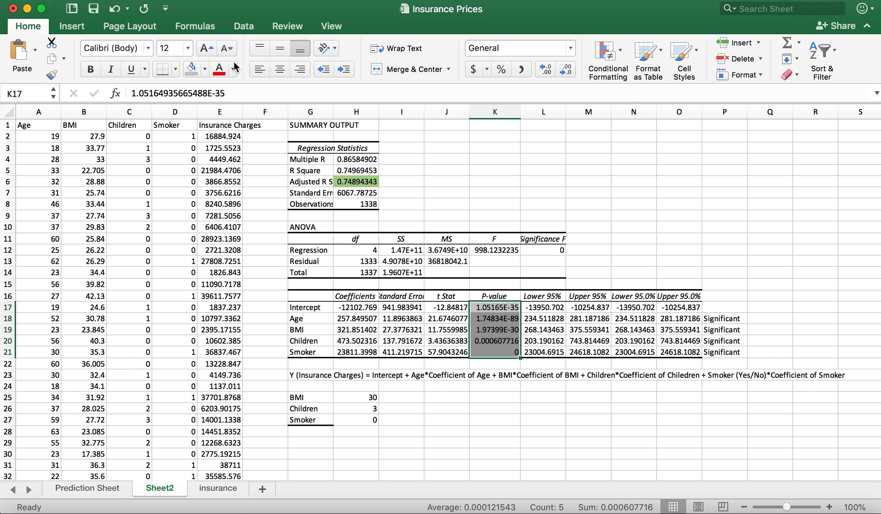
pyautogui.click(205, 69)
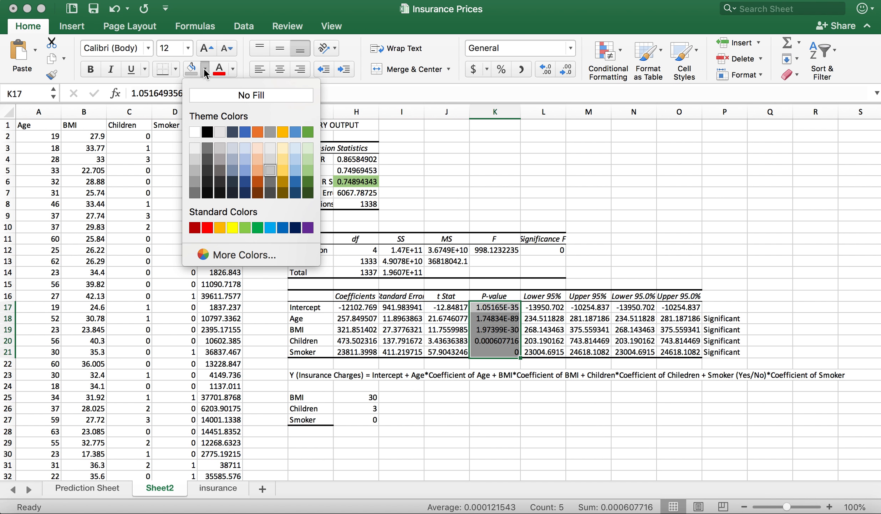
pyautogui.click(246, 170)
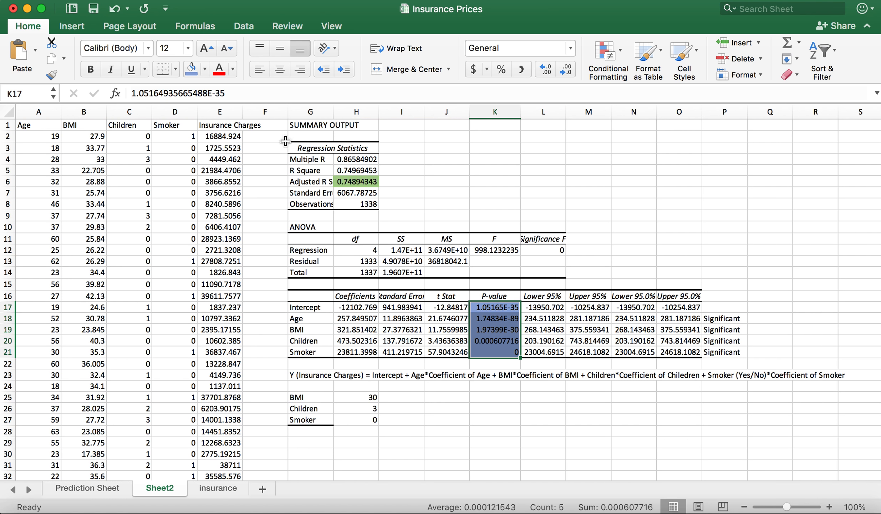
pyautogui.click(436, 365)
# - Shade the regression coefficients in H17:H21 with a lighter orange theme fill
pyautogui.moveTo(356, 307); pyautogui.dragTo(357, 351)
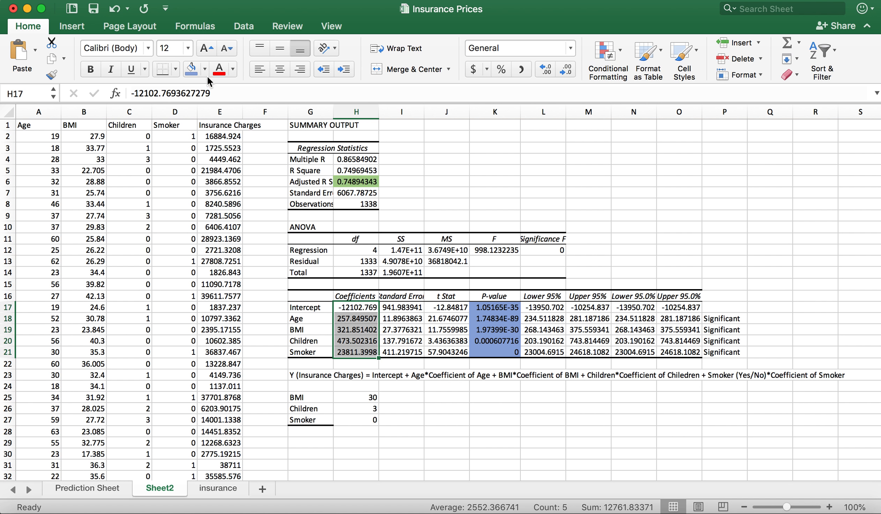
pyautogui.click(204, 70)
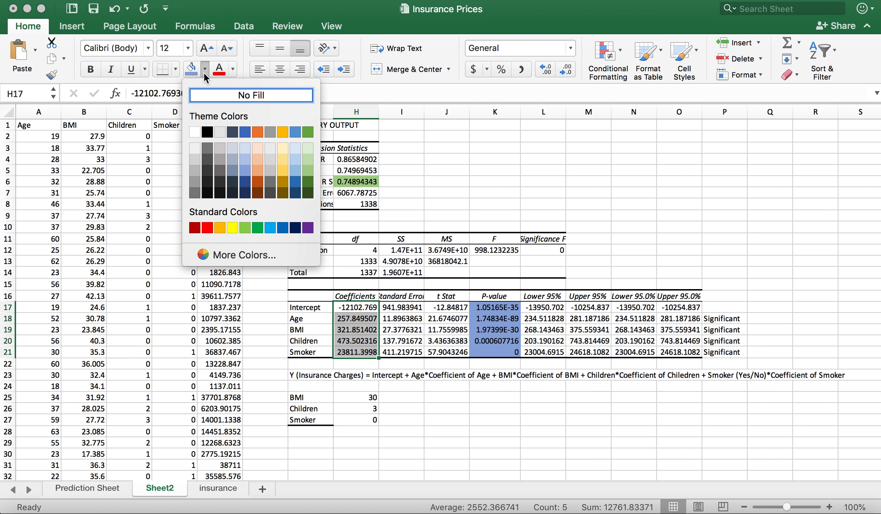
pyautogui.click(256, 170)
pyautogui.click(577, 457)
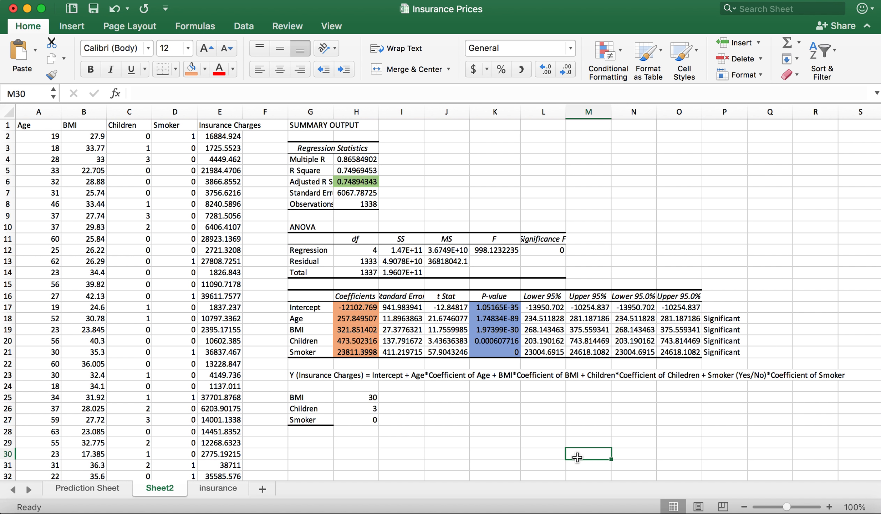
# - Correct the misspelled "Chiledren" to "Children" in the G23 equation
pyautogui.click(313, 373)
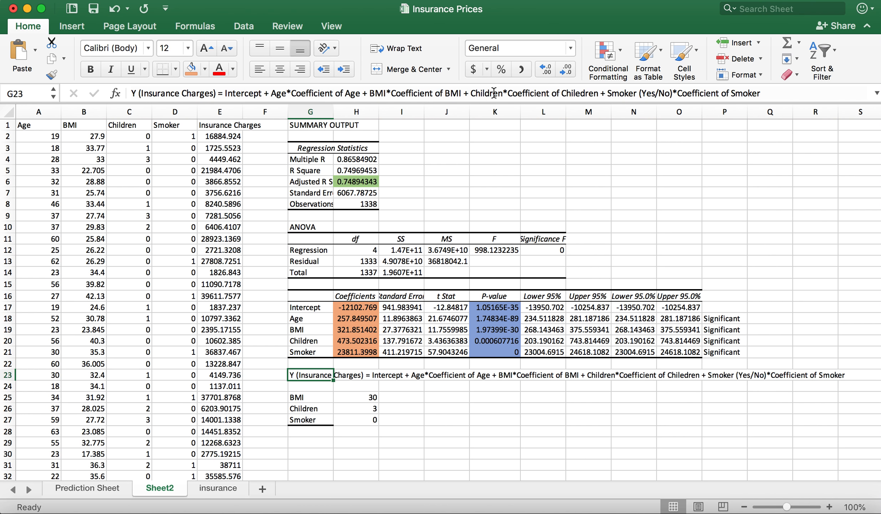
pyautogui.click(579, 95)
pyautogui.press('BackSpace')
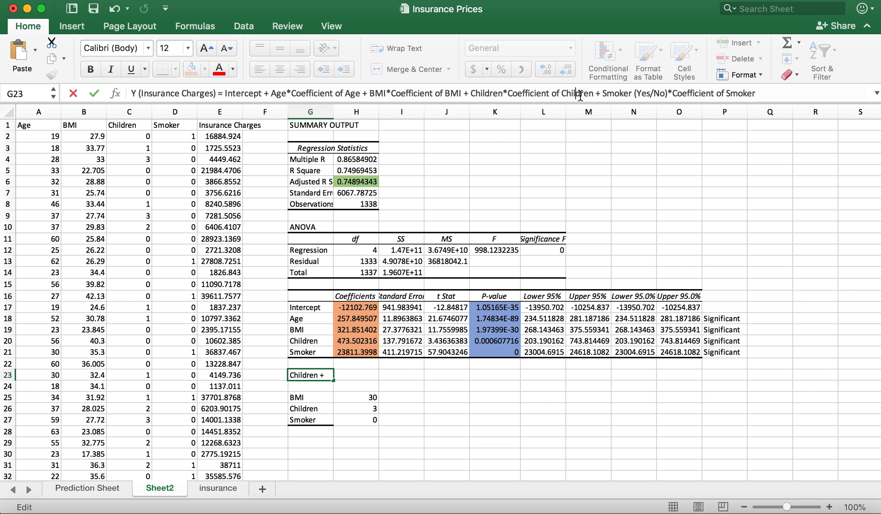
pyautogui.press('Return')
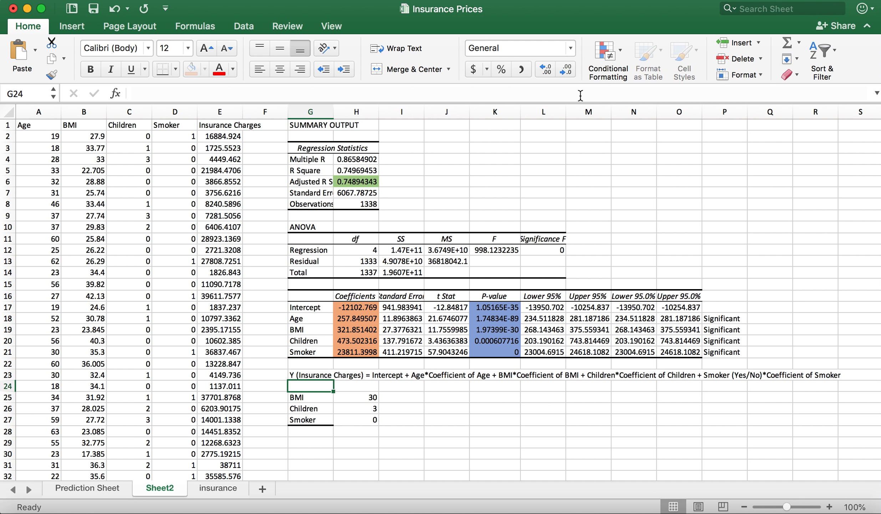
pyautogui.click(317, 376)
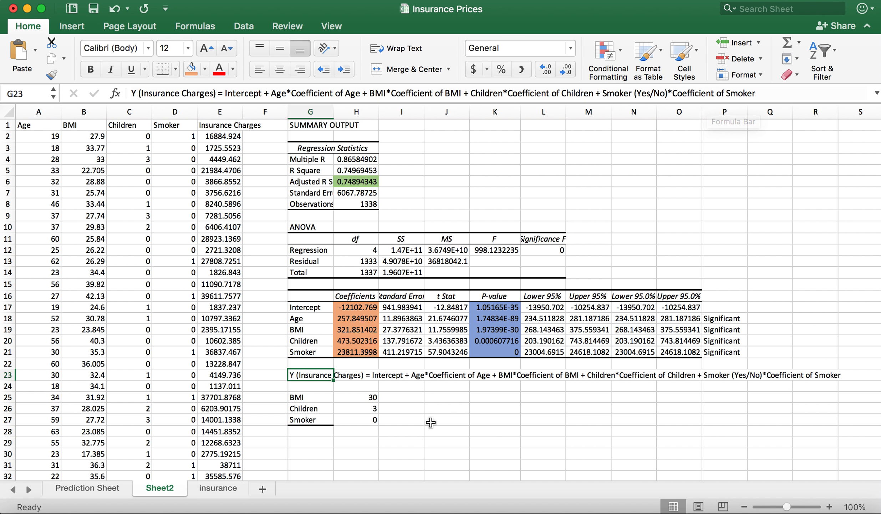
# - Label cell G24 "Age" above the BMI row of the prediction inputs, with a capital A
pyautogui.click(317, 386)
pyautogui.write('age')
pyautogui.press('Tab')
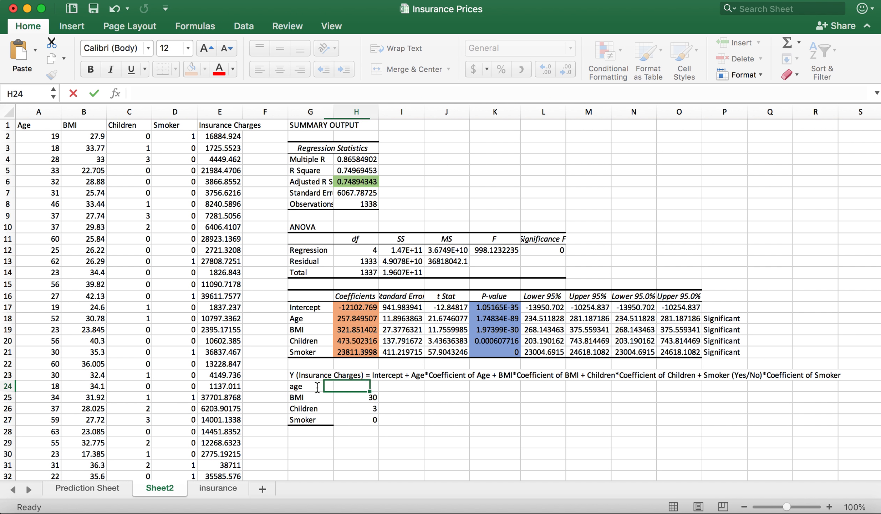
pyautogui.click(317, 387)
pyautogui.click(136, 93)
pyautogui.press('BackSpace')
pyautogui.write('A')
pyautogui.press('Return')
# - Set the prediction inputs to Age 30 in H24, BMI 25 in H25 and Smoker 1 in H27
pyautogui.click(361, 388)
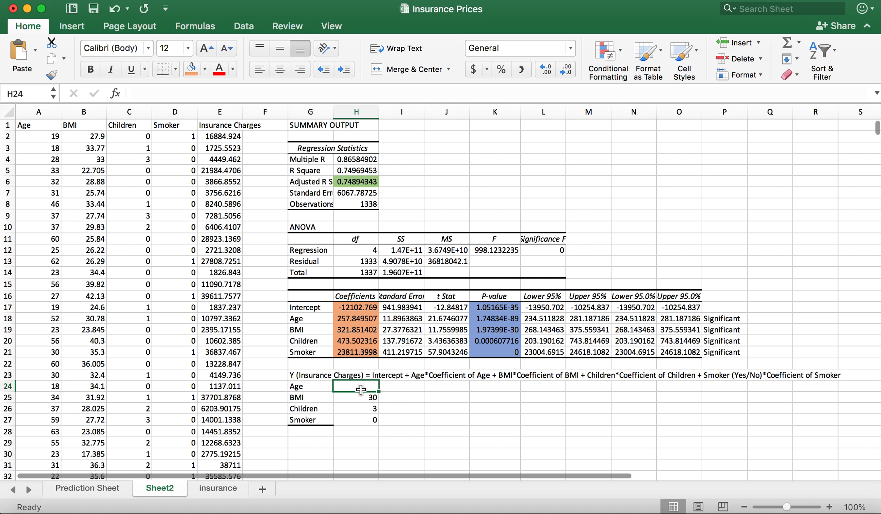
pyautogui.write('30')
pyautogui.press('Return')
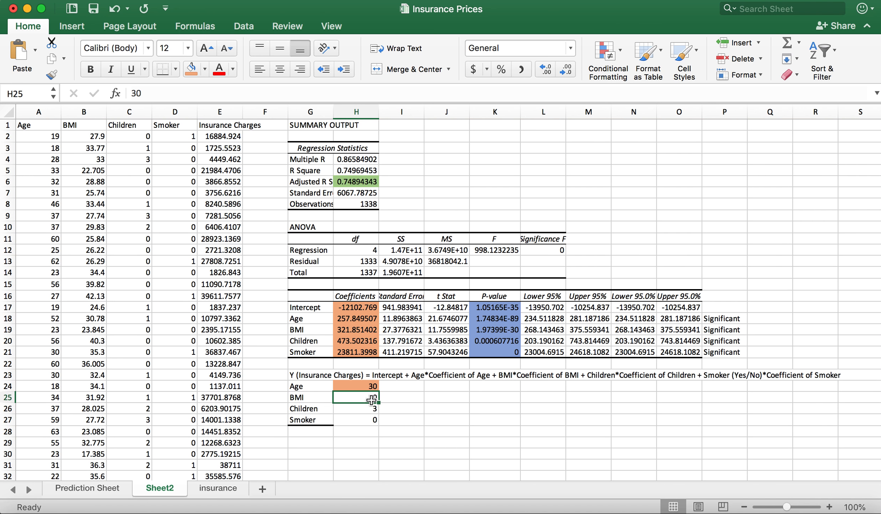
pyautogui.write('25')
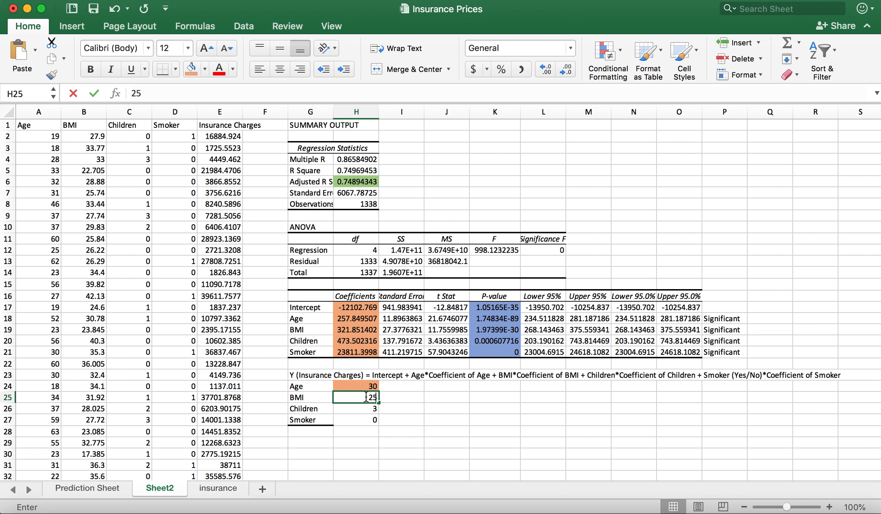
pyautogui.press('Return')
pyautogui.click(351, 421)
pyautogui.write('1')
pyautogui.press('Return')
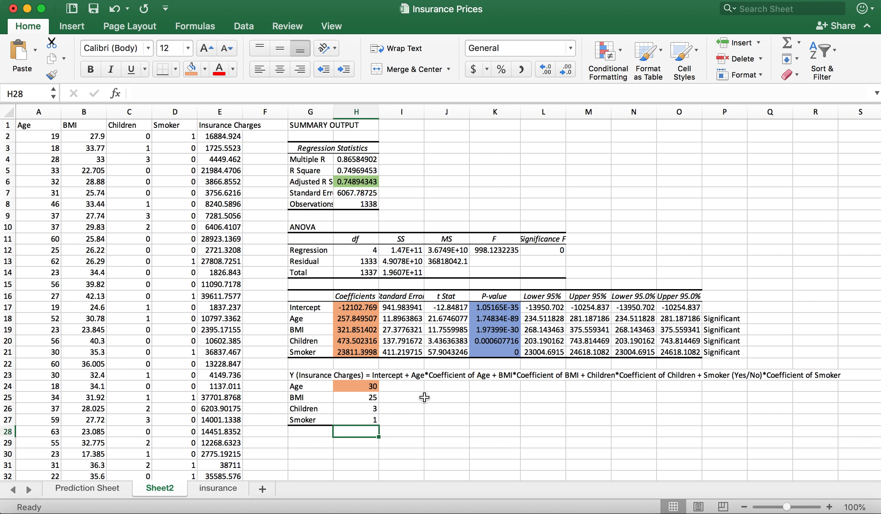
# - Change the fill of the Age input in H24 to white
pyautogui.click(413, 386)
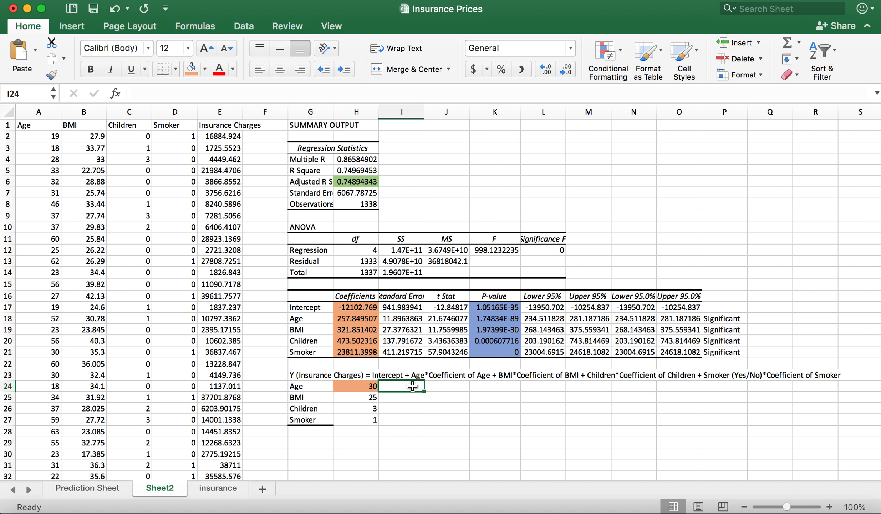
pyautogui.click(374, 386)
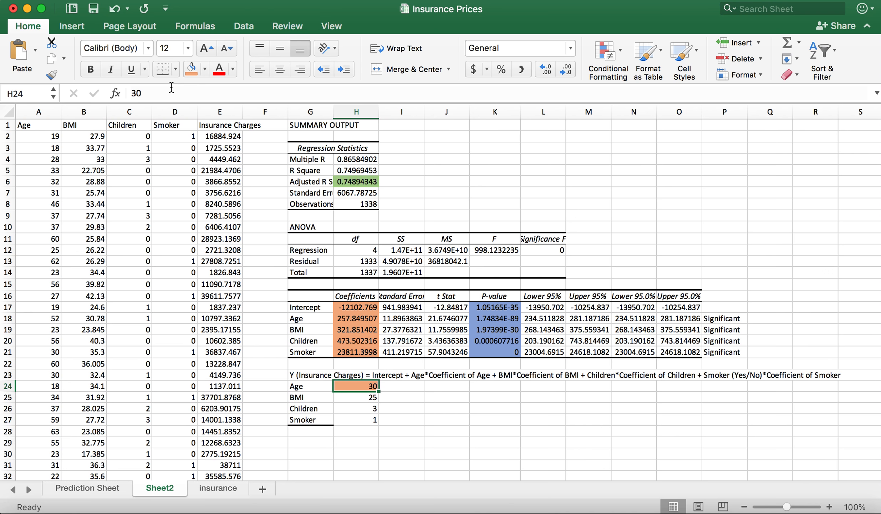
pyautogui.click(205, 69)
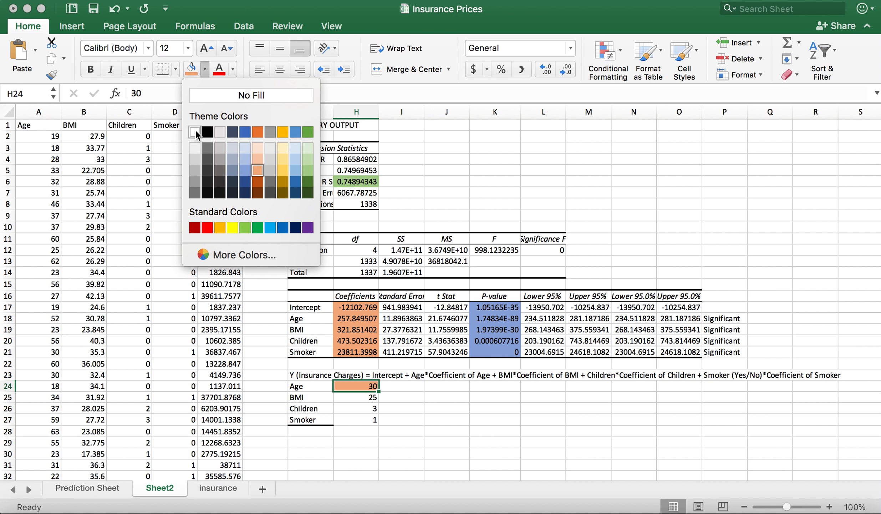
pyautogui.click(194, 132)
# - Begin the prediction formula in I24 with the intercept plus the Age coefficient times the Age input: =H17+H18*H24
pyautogui.click(421, 386)
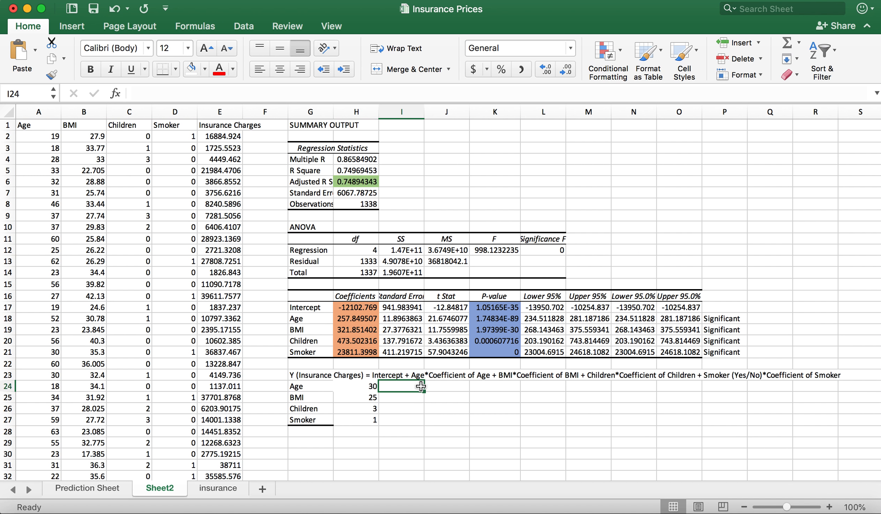
pyautogui.write('=')
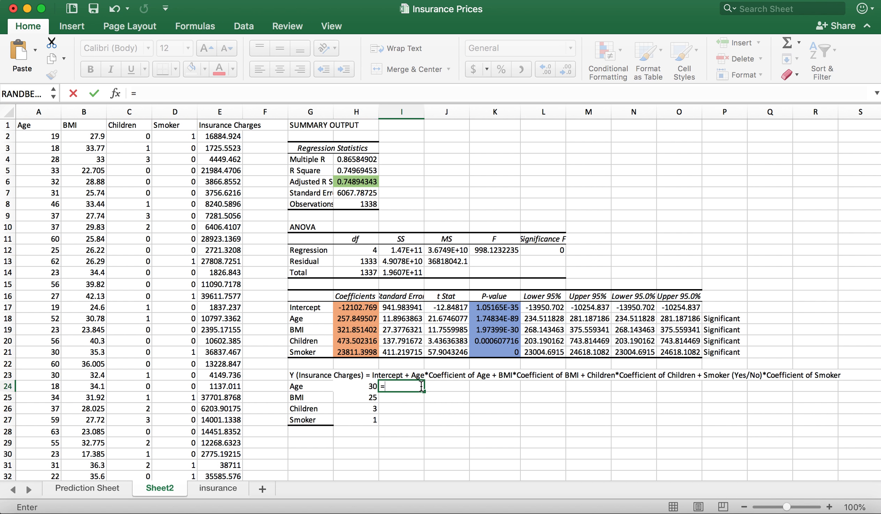
pyautogui.click(357, 306)
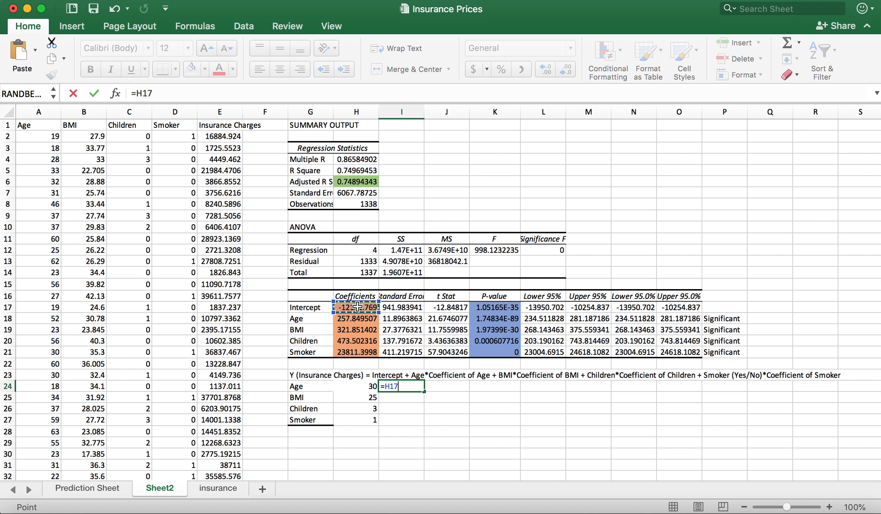
pyautogui.write('+')
pyautogui.click(356, 321)
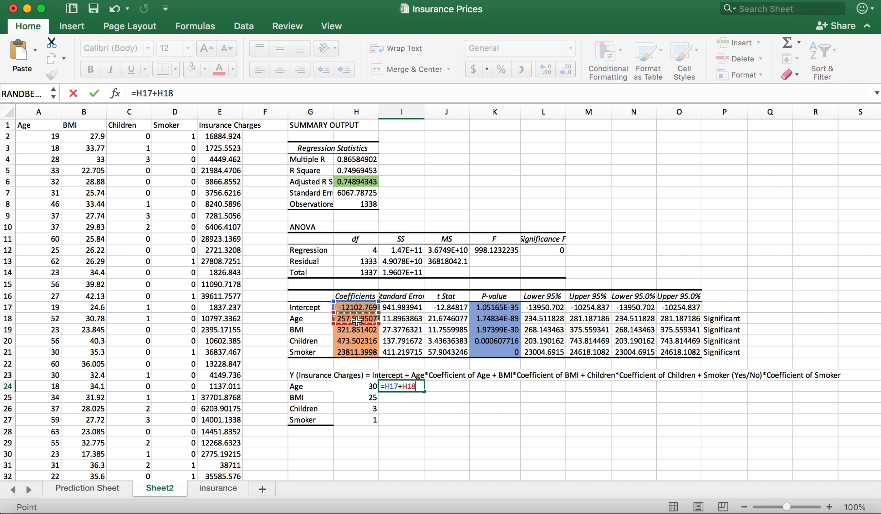
pyautogui.write('*')
pyautogui.click(347, 386)
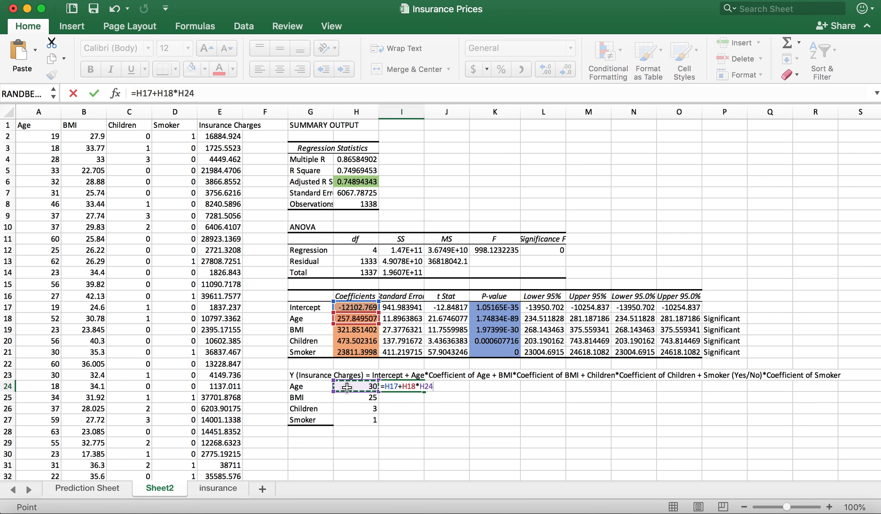
pyautogui.write('+')
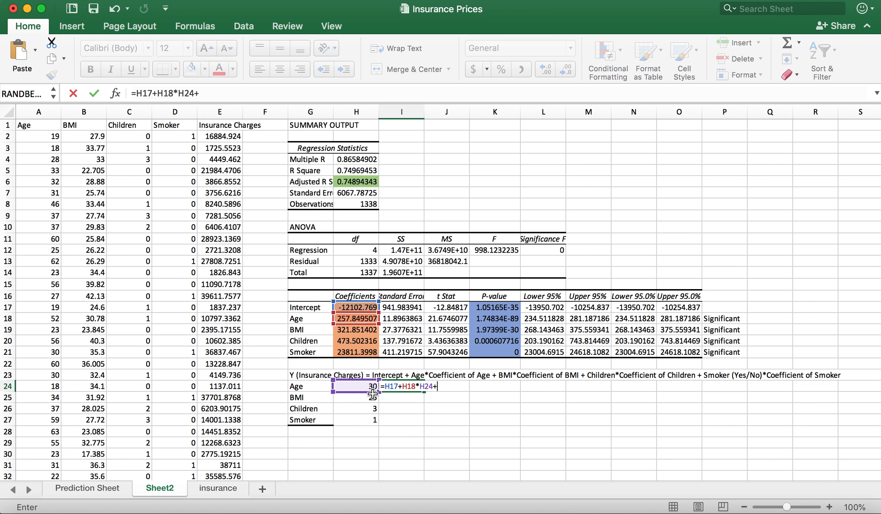
# - Extend the I24 formula with the BMI term H19*H25 and the Children term H20*H26
pyautogui.click(361, 332)
pyautogui.write('*')
pyautogui.click(359, 399)
pyautogui.write('+')
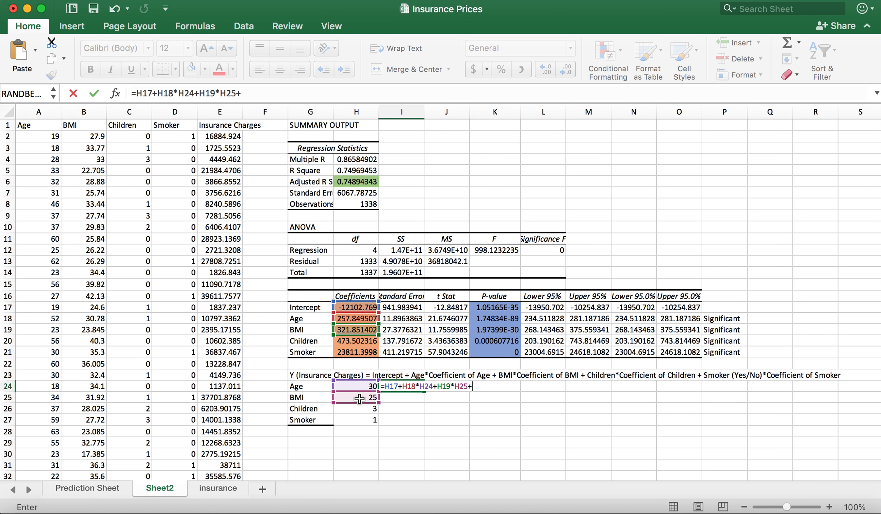
pyautogui.click(363, 342)
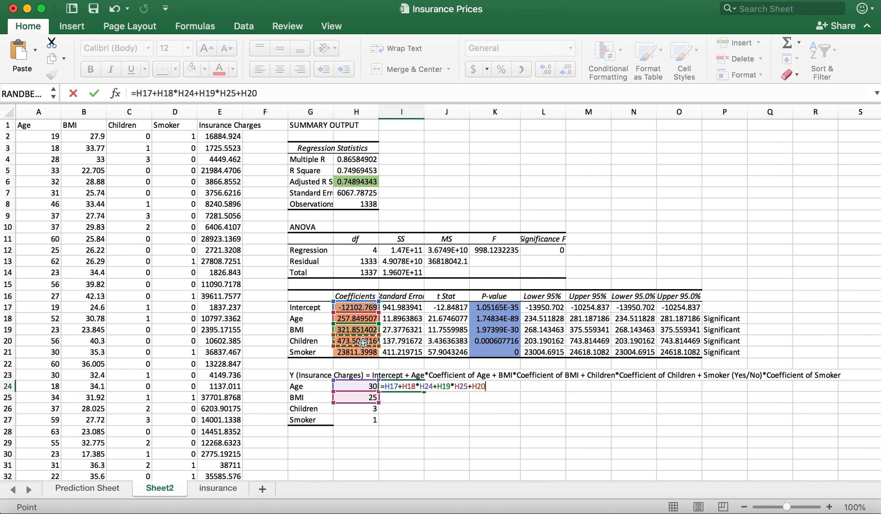
pyautogui.write('*')
pyautogui.click(368, 408)
pyautogui.write('+')
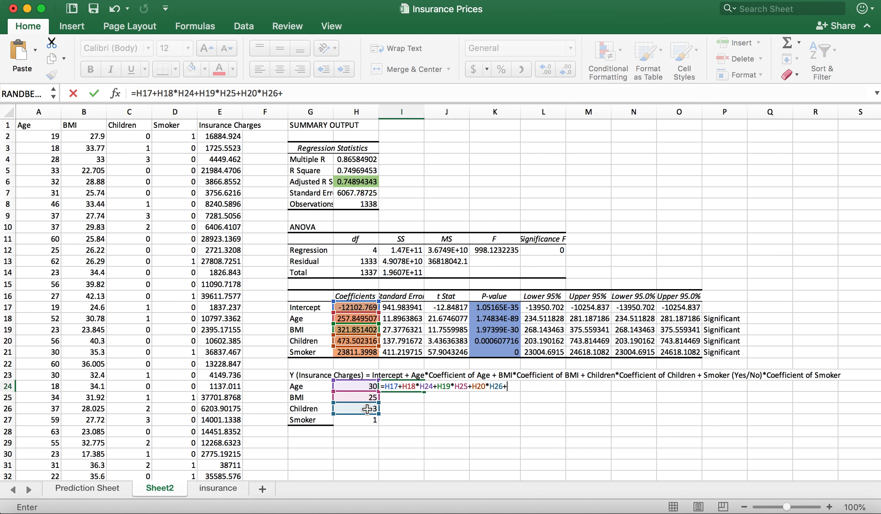
# - Complete the I24 formula with the Smoker term H21*H27 and review the predicted charge
pyautogui.click(367, 353)
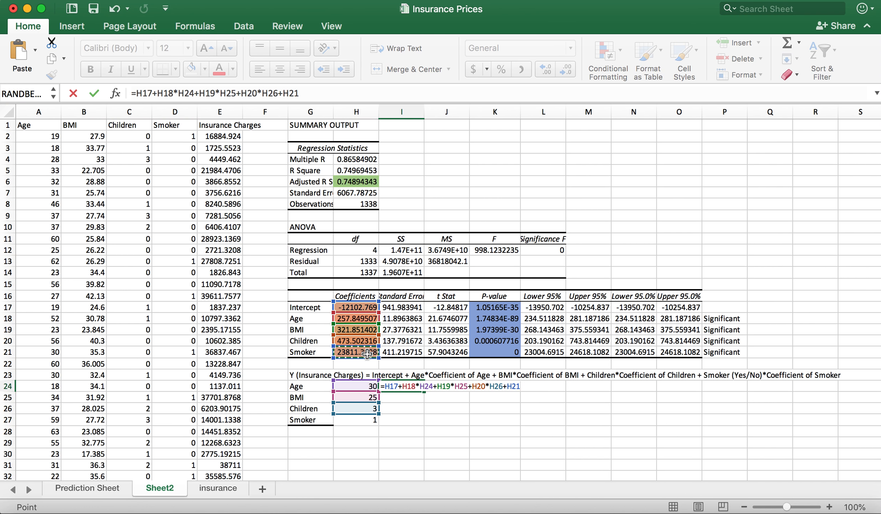
pyautogui.write('*')
pyautogui.click(364, 424)
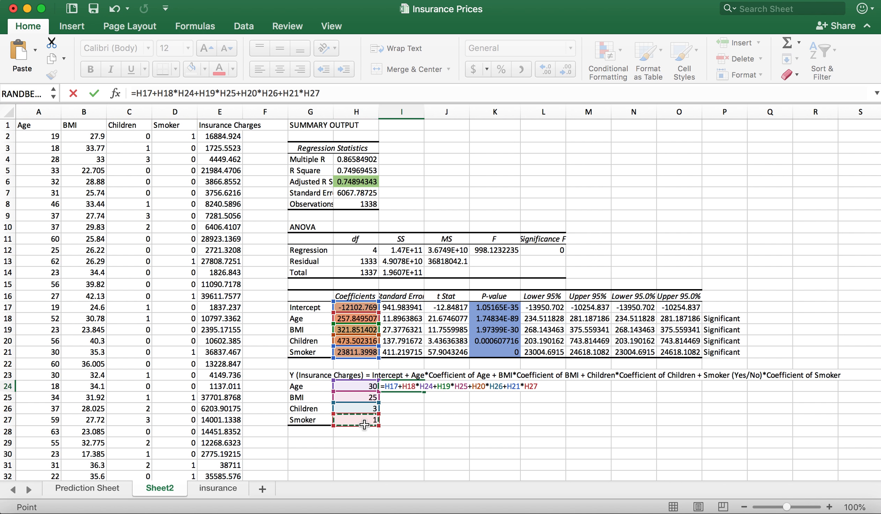
pyautogui.press('Return')
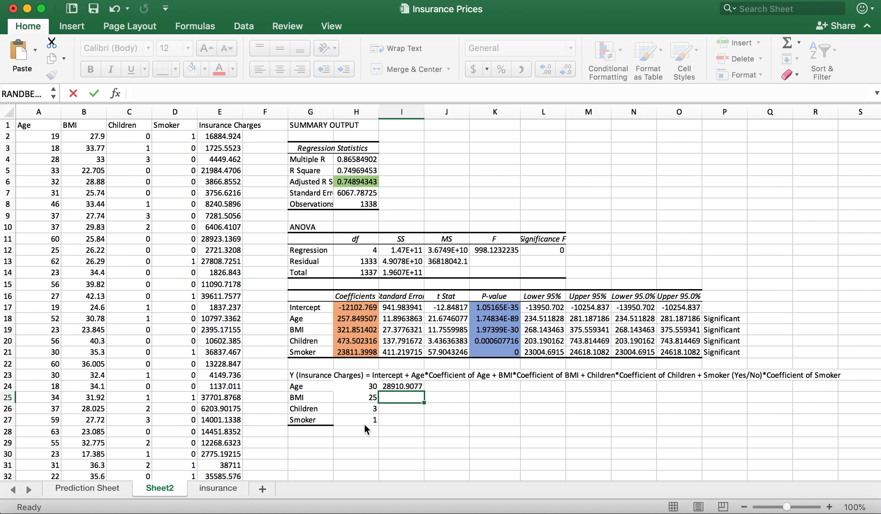
pyautogui.click(407, 387)
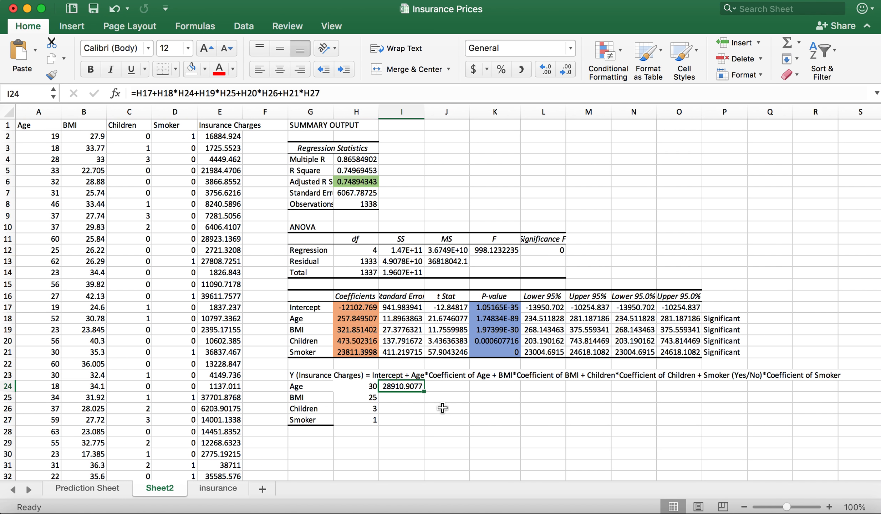
# - Set the Smoker input in H27 to 0 and check the predicted charge in I24
pyautogui.click(357, 388)
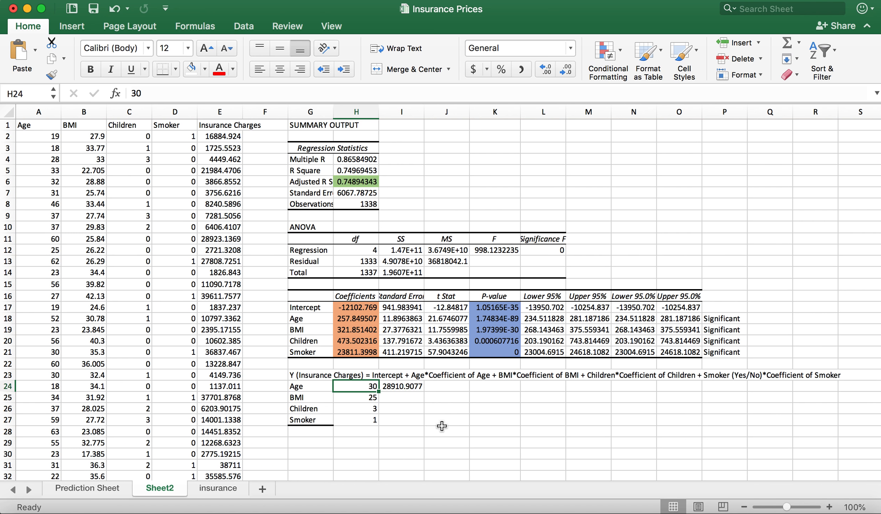
pyautogui.click(361, 422)
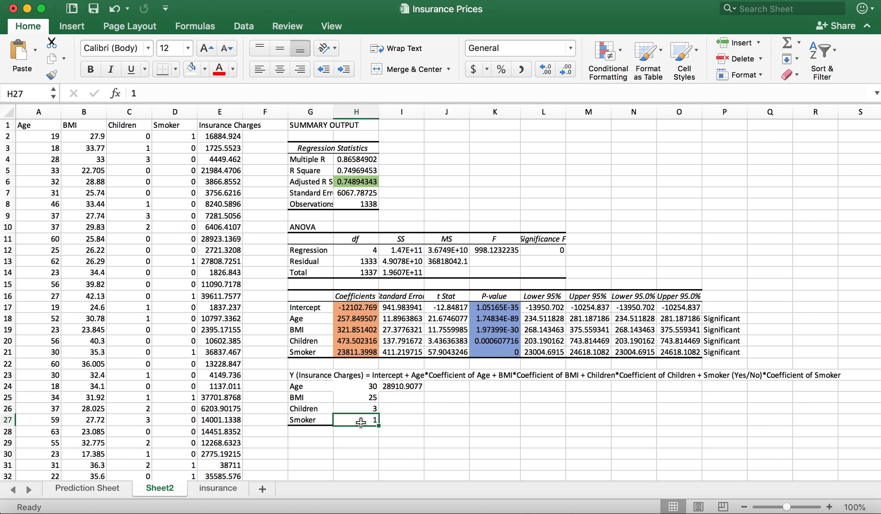
pyautogui.write('0')
pyautogui.press('Return')
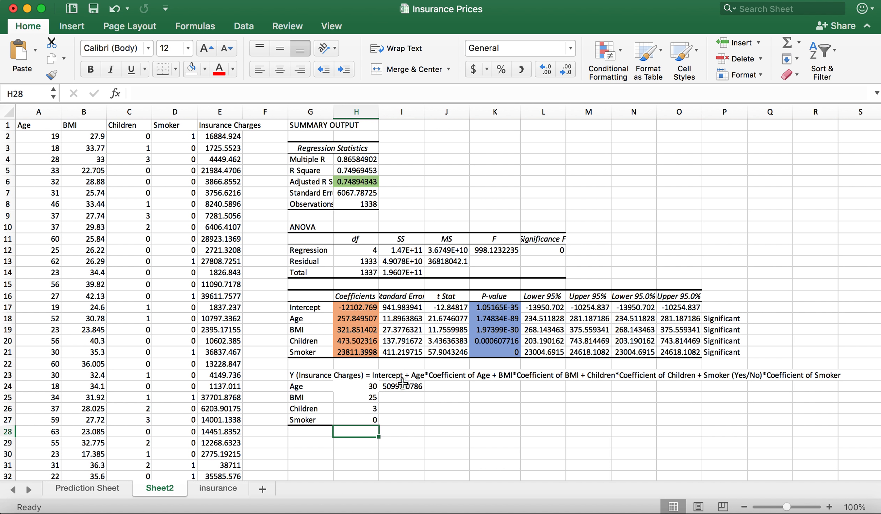
pyautogui.click(402, 382)
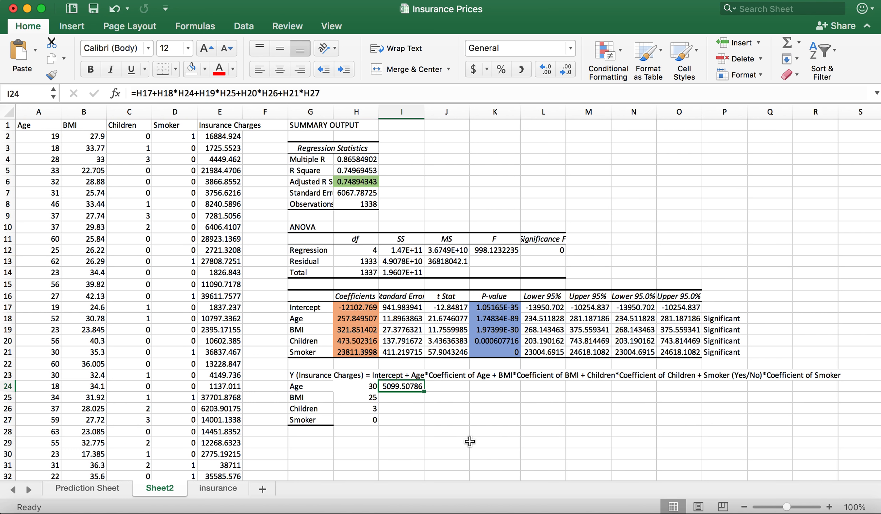
# - Set the Children input in H26 to 5 and check the predicted charge in I24
pyautogui.click(358, 413)
pyautogui.write('5')
pyautogui.press('Return')
pyautogui.click(402, 382)
# - Try a BMI of 30 in H25, check the prediction in I24, and undo the change
pyautogui.click(361, 398)
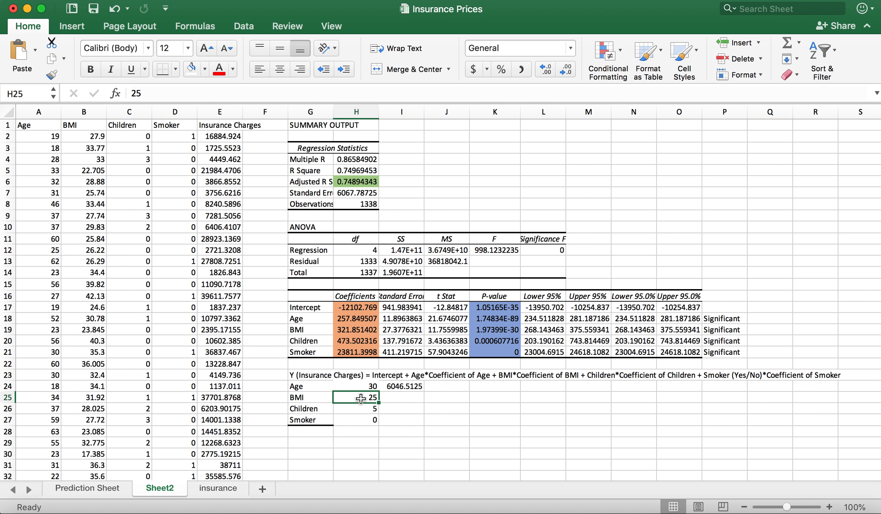
pyautogui.write('30')
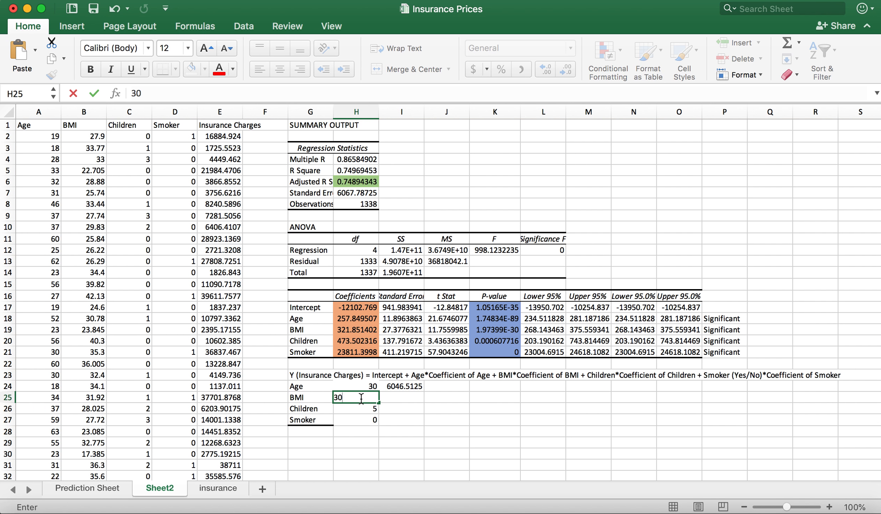
pyautogui.press('Return')
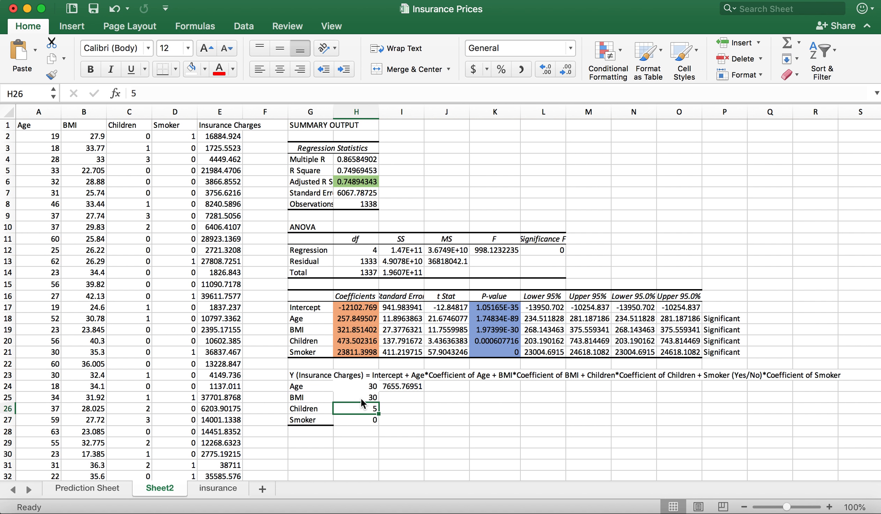
pyautogui.click(361, 396)
pyautogui.click(406, 387)
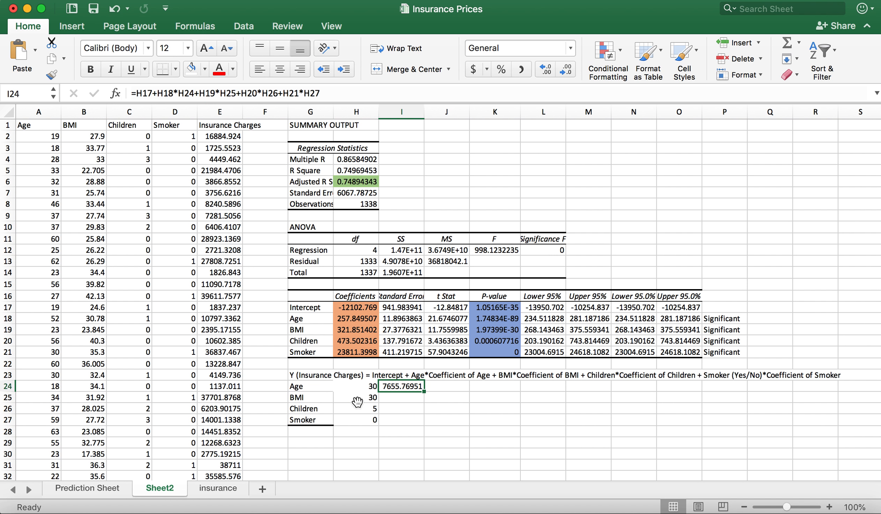
pyautogui.press('super+z')
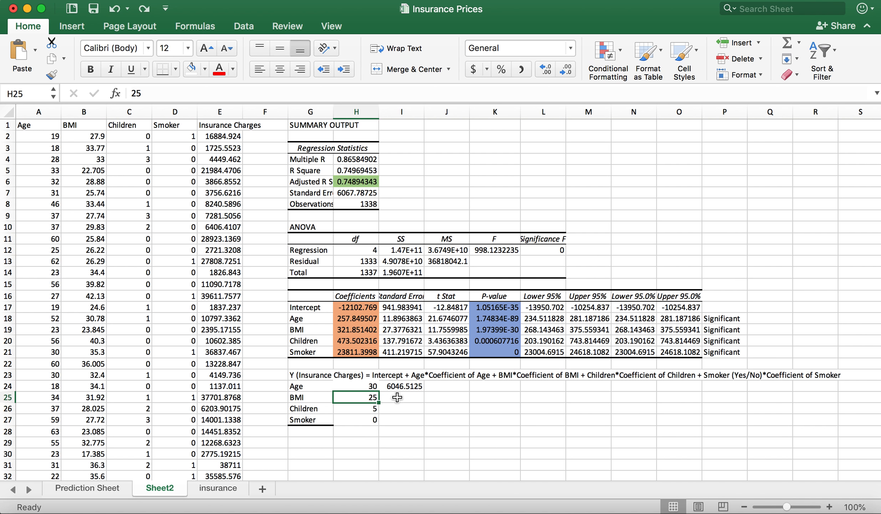
pyautogui.click(397, 386)
pyautogui.click(362, 404)
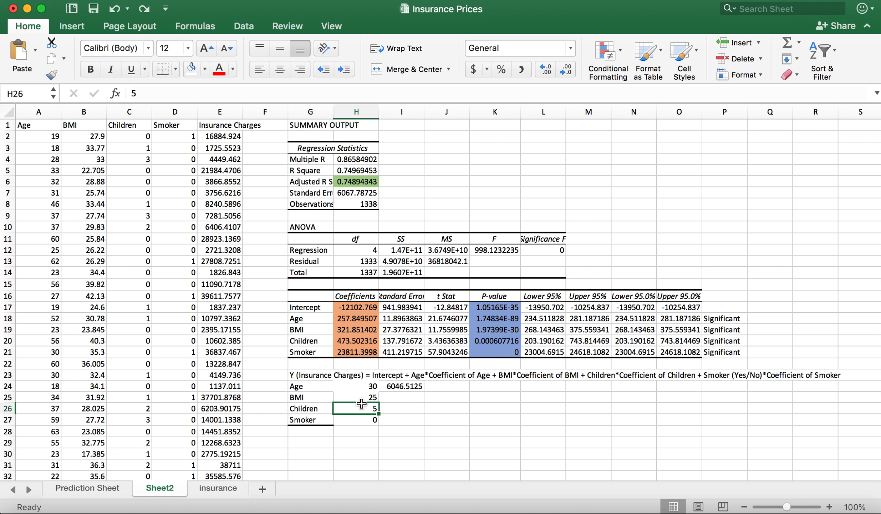
# - Set the BMI input in H25 to 30 and compare the predicted charge in I24
pyautogui.click(362, 398)
pyautogui.write('30')
pyautogui.press('Return')
pyautogui.click(405, 384)
# - Set the Age input in H24 to 50 and check the predicted charge in I24
pyautogui.click(365, 386)
pyautogui.write('50')
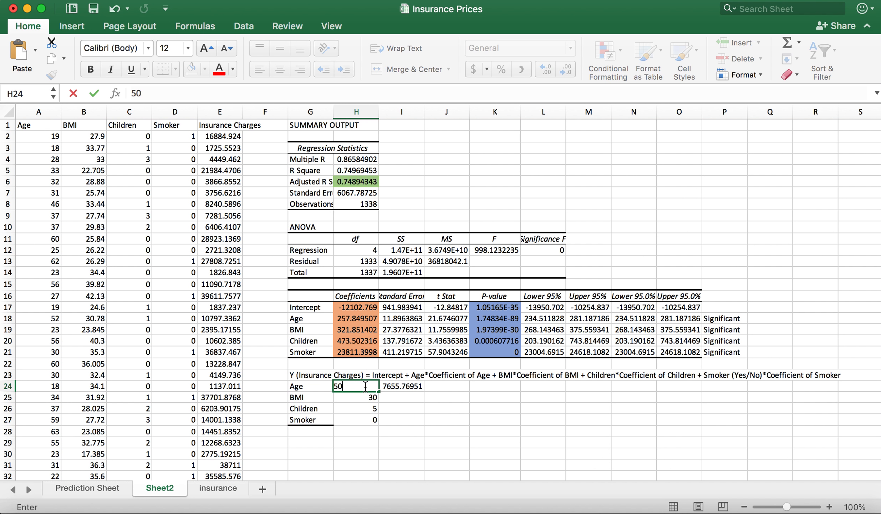
pyautogui.press('Return')
pyautogui.click(397, 387)
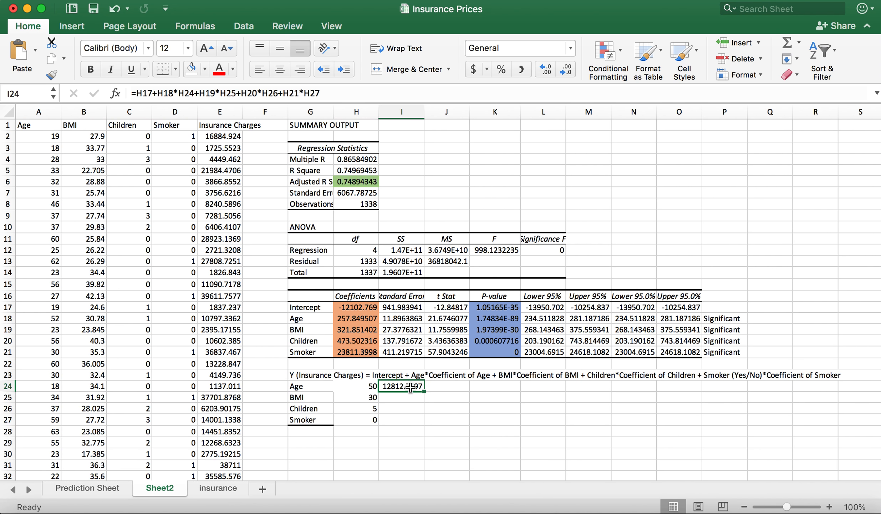
# - Examine the Age, BMI, Children and Smoker coefficients in H18:H21 one after another
pyautogui.click(352, 321)
pyautogui.click(352, 330)
pyautogui.click(352, 340)
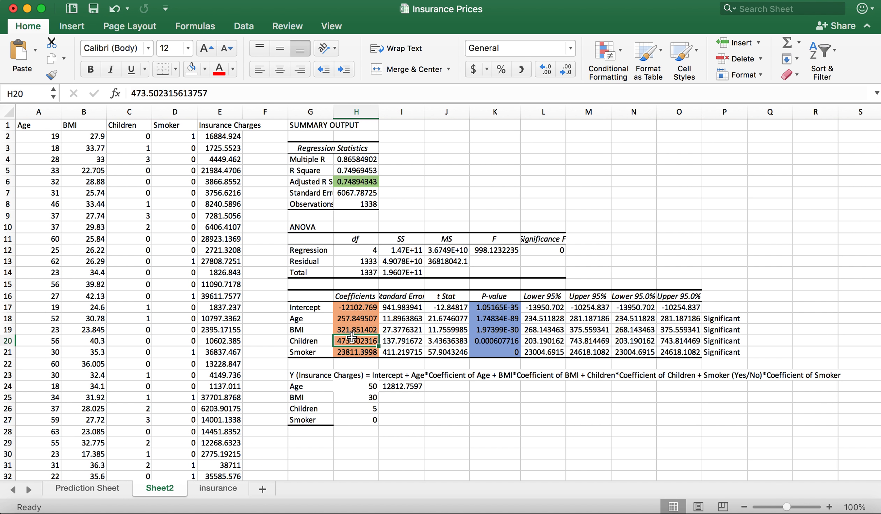
pyautogui.click(353, 352)
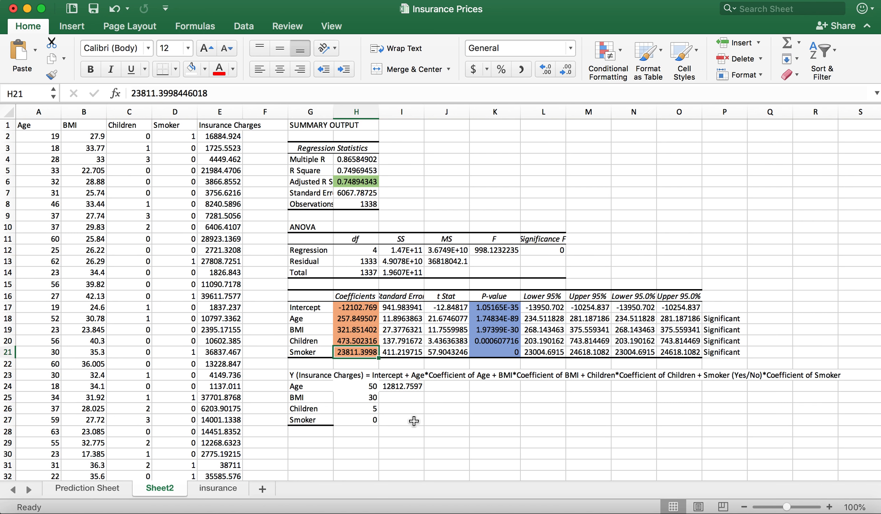
# - Make the intercept reference H17 and the Age coefficient reference H18 absolute in the prediction formula in I24
pyautogui.click(400, 384)
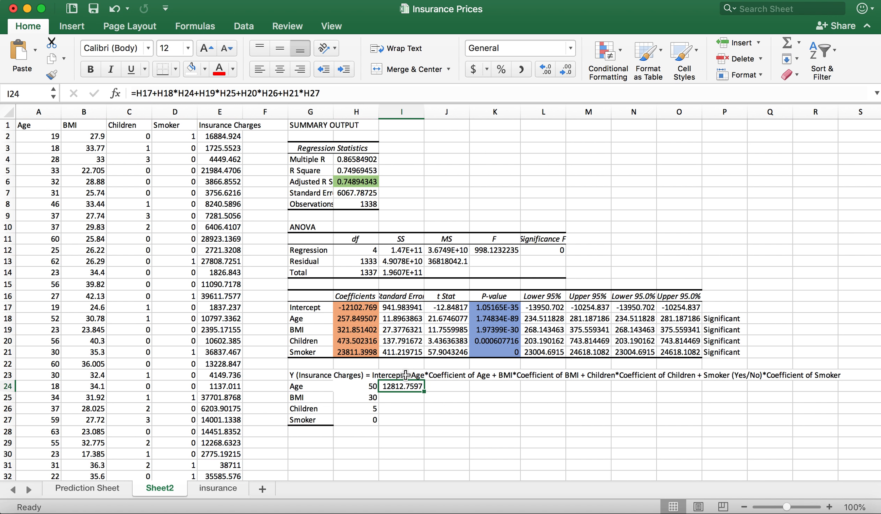
pyautogui.click(312, 373)
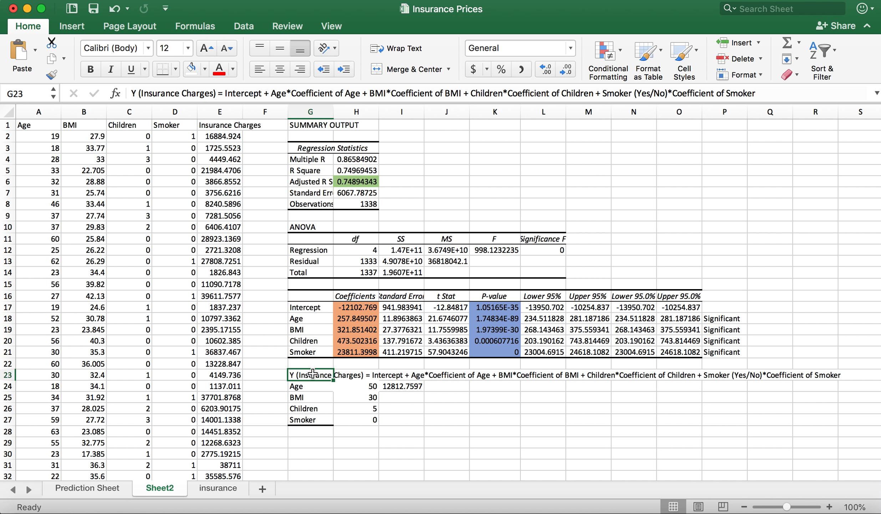
pyautogui.click(388, 385)
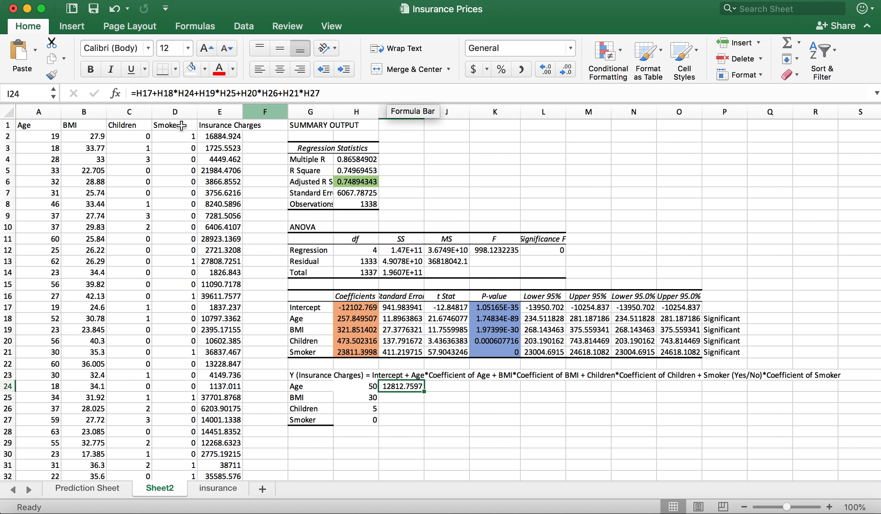
pyautogui.click(137, 92)
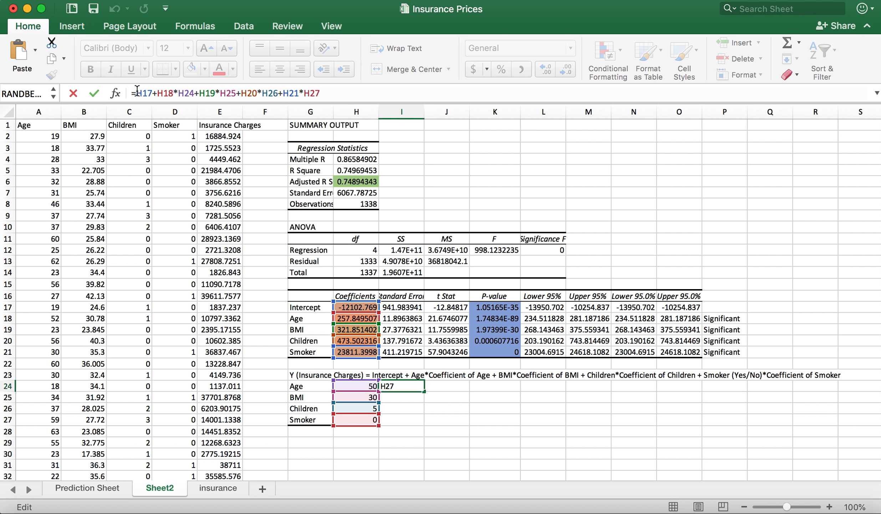
pyautogui.press('F4')
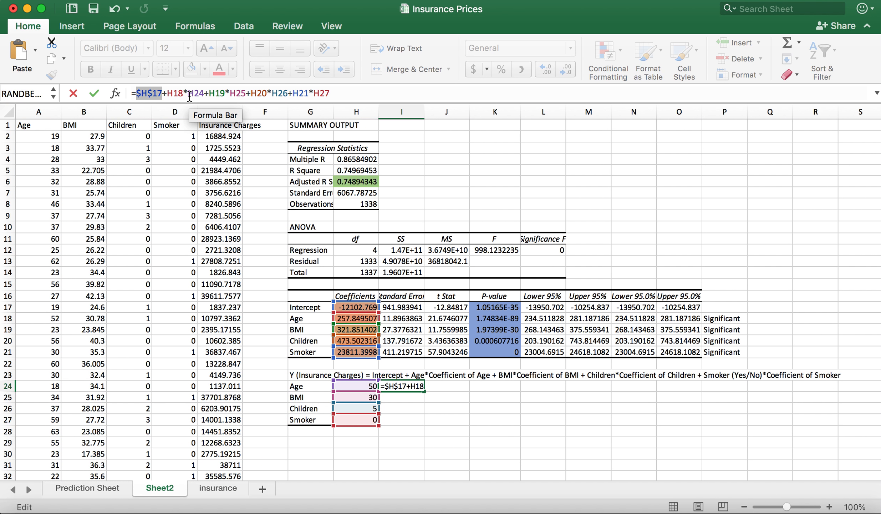
pyautogui.click(167, 93)
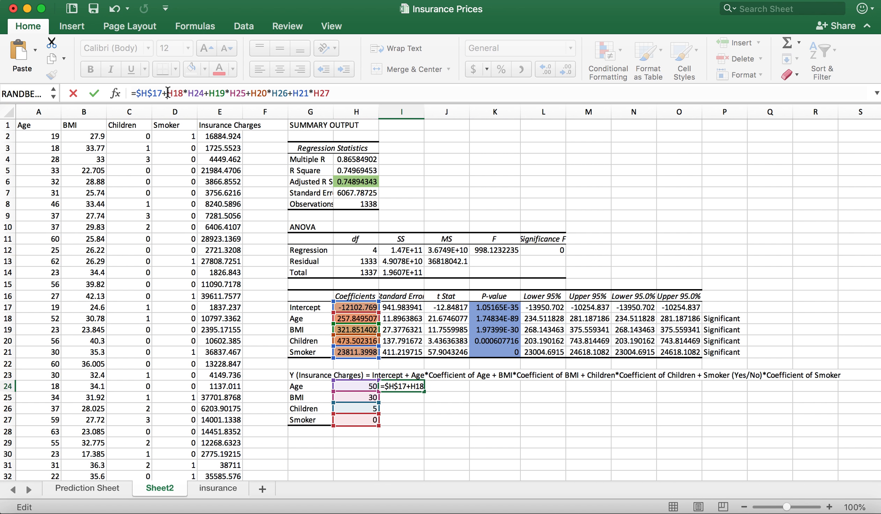
pyautogui.press('F4')
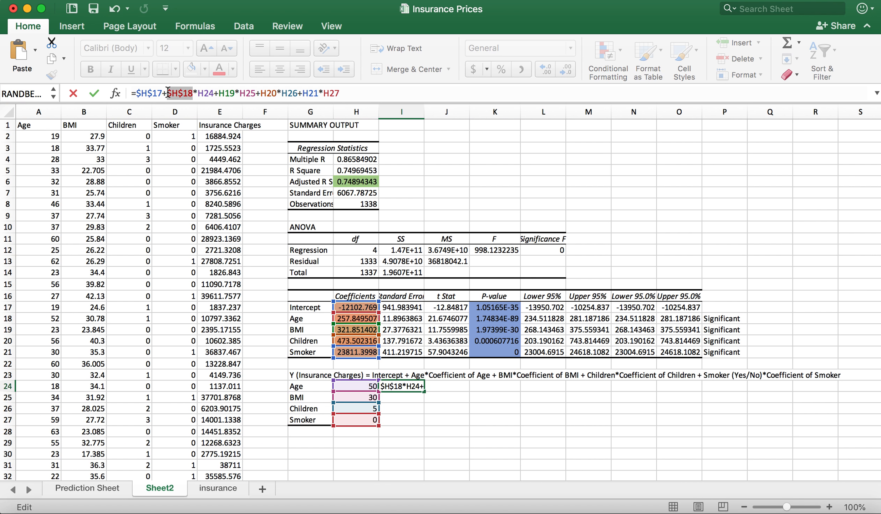
# - Make the BMI, Children and Smoker coefficient references H19, H20 and H21 absolute in I24's formula and commit it
pyautogui.click(219, 92)
pyautogui.press('F4')
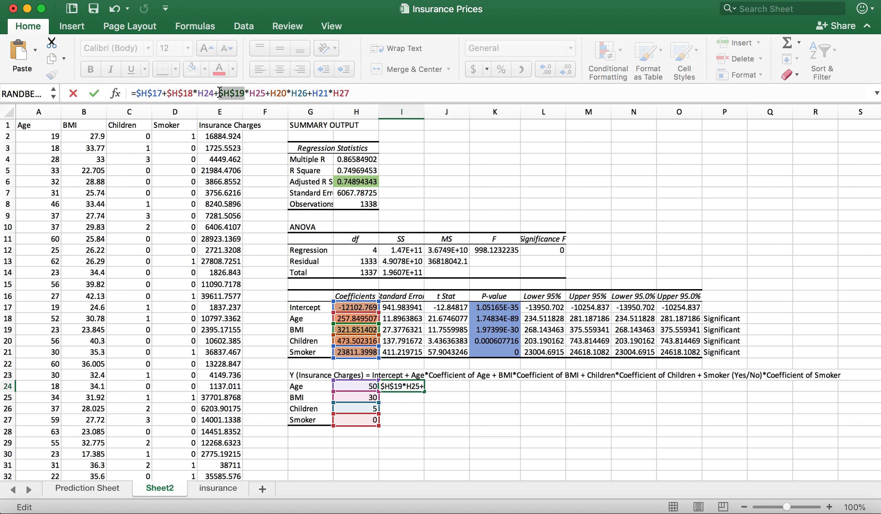
pyautogui.click(271, 93)
pyautogui.press('F4')
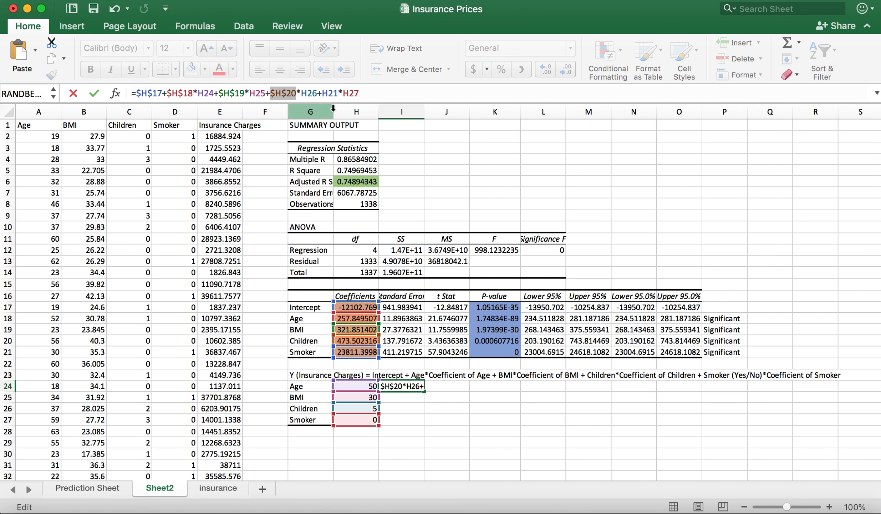
pyautogui.click(323, 93)
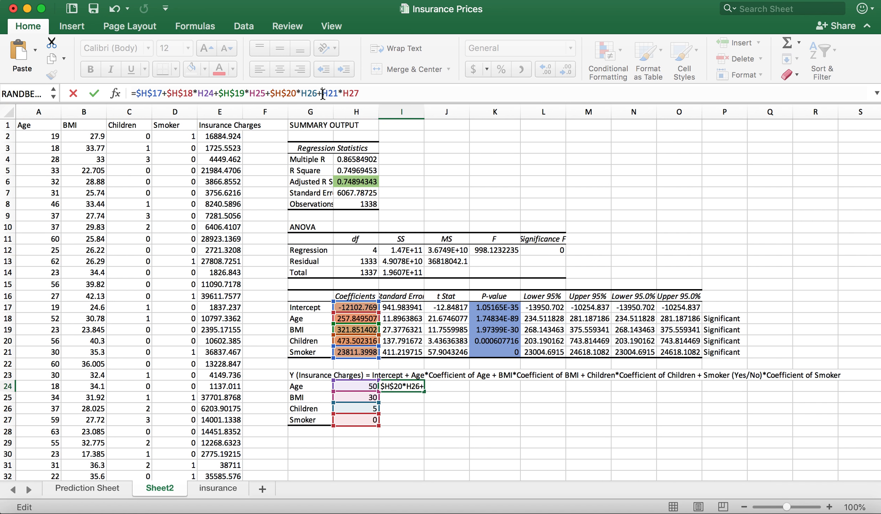
pyautogui.press('F5')
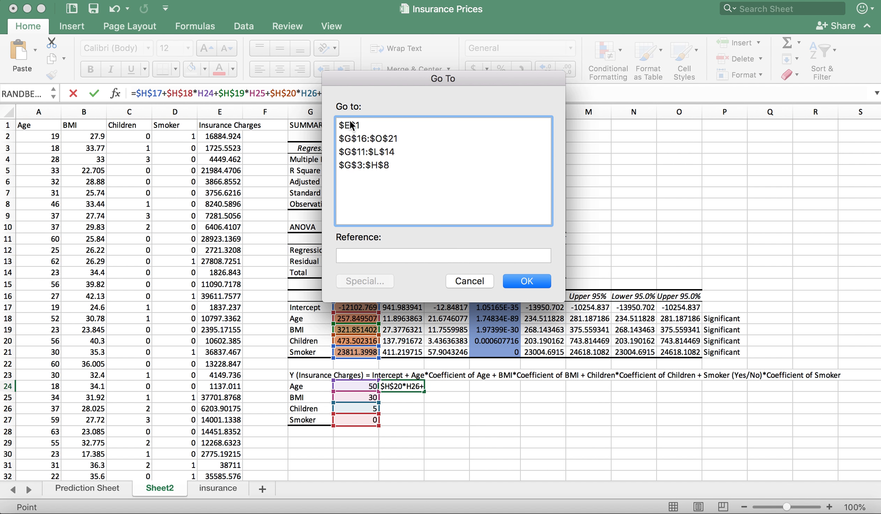
pyautogui.click(469, 280)
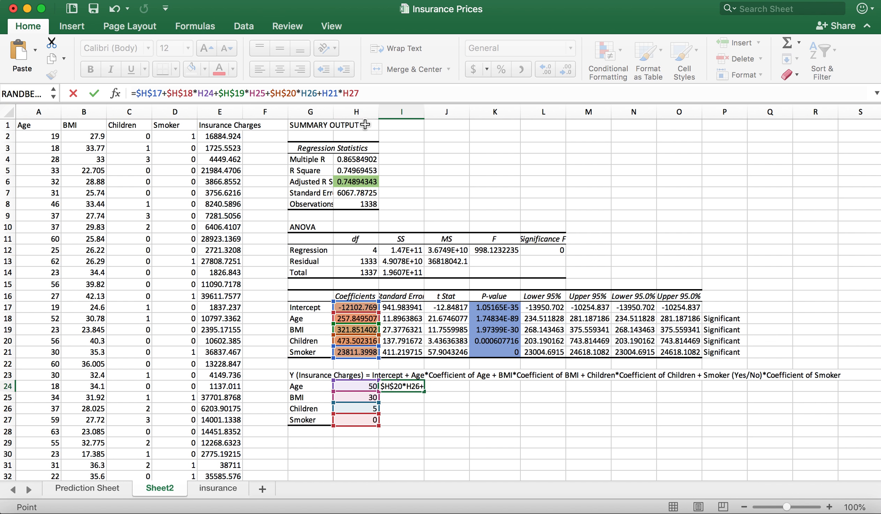
pyautogui.press('F4')
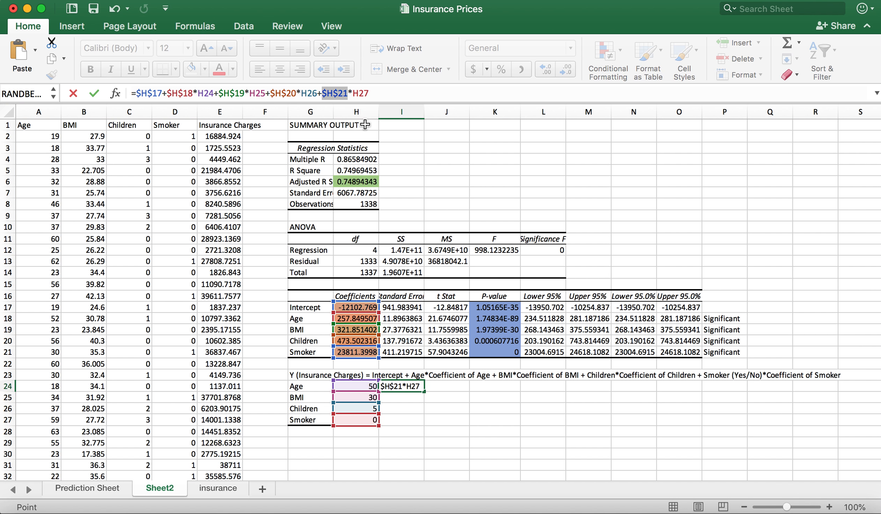
pyautogui.press('Return')
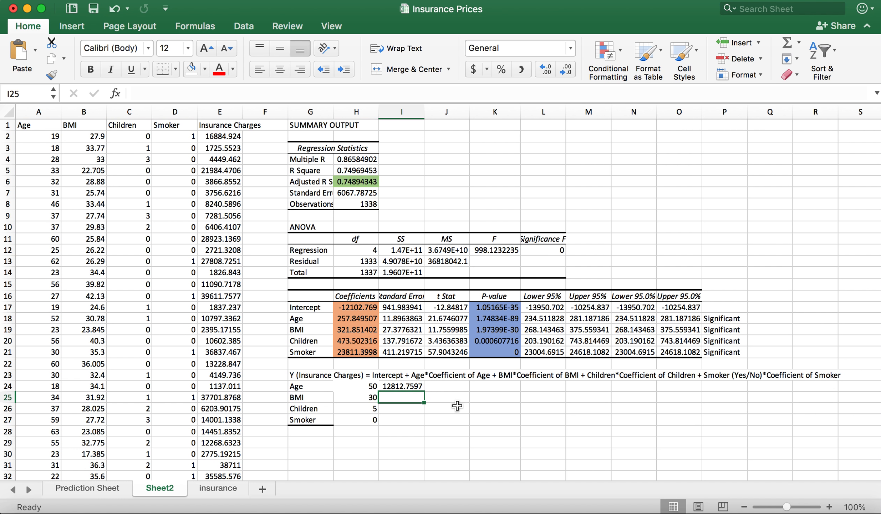
# - Label the prediction by entering "Predicted Insurance Charges over a lifetime (period)" in J24
pyautogui.click(359, 386)
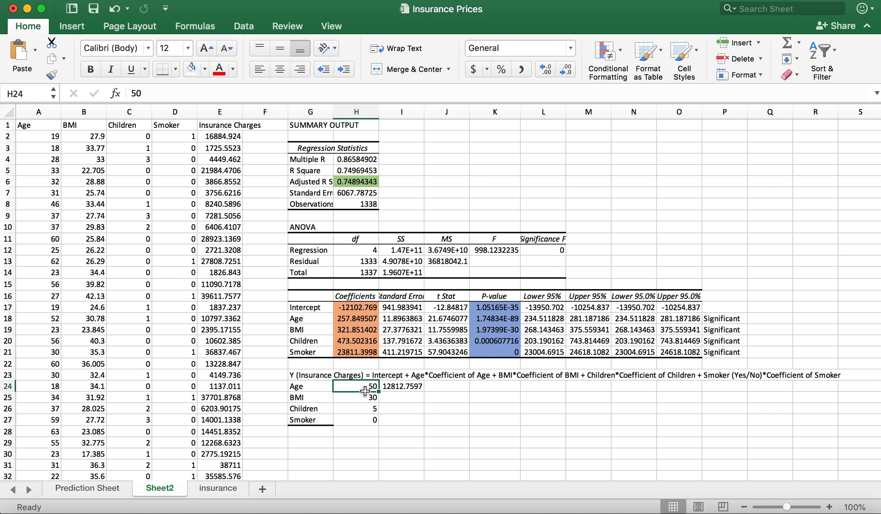
pyautogui.click(453, 387)
pyautogui.write('Predicted ')
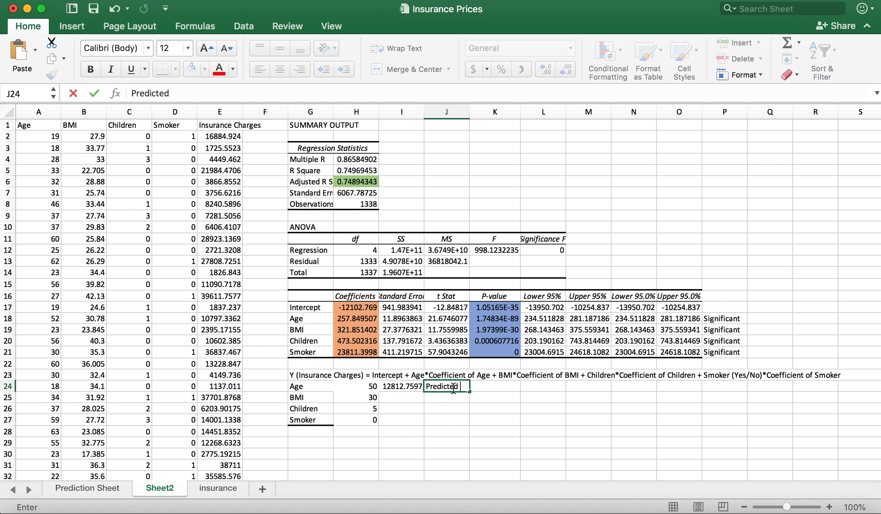
pyautogui.write('Insurance Charge')
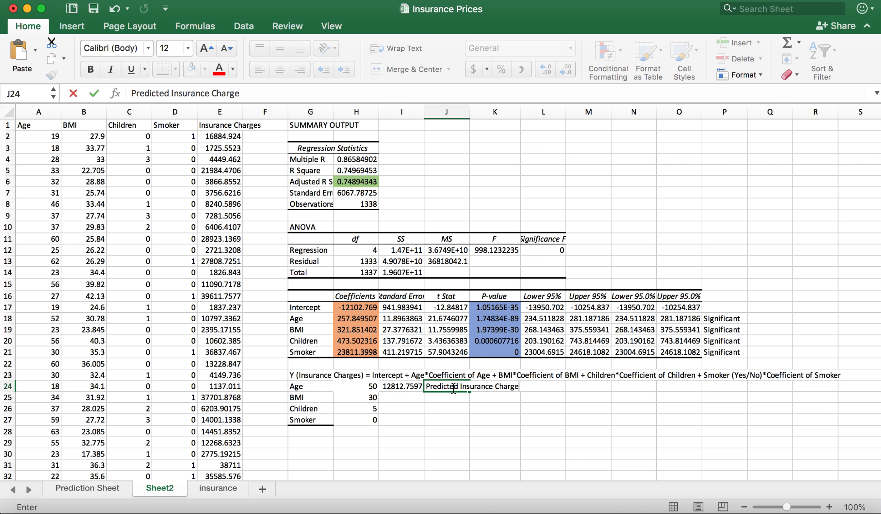
pyautogui.write('s over a lifeti')
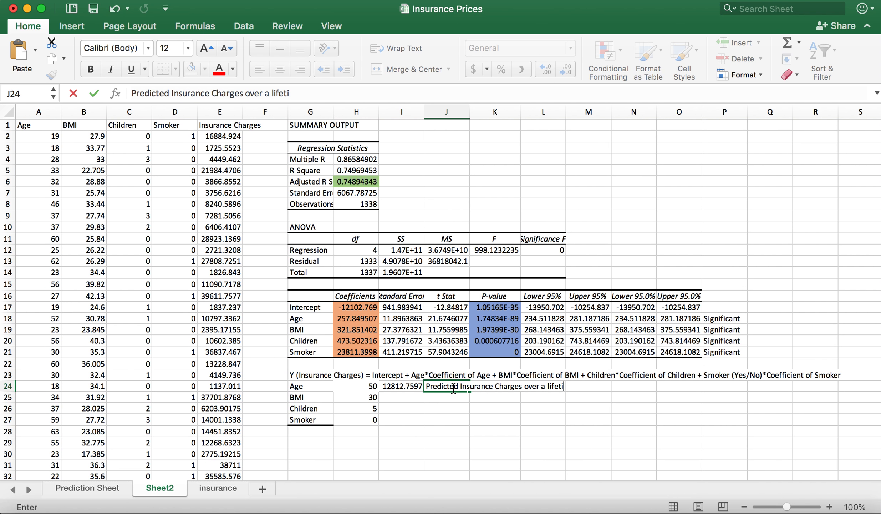
pyautogui.write('me (period)')
pyautogui.press('Return')
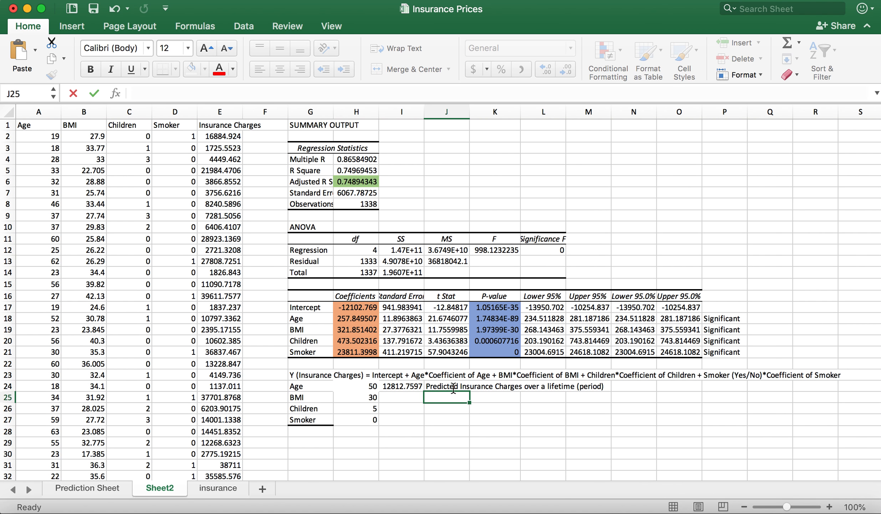
# - Set Age to 20, BMI to 25, Children to 1 and Smoker to 1 in H24:H27, and check the prediction in I24
pyautogui.click(363, 389)
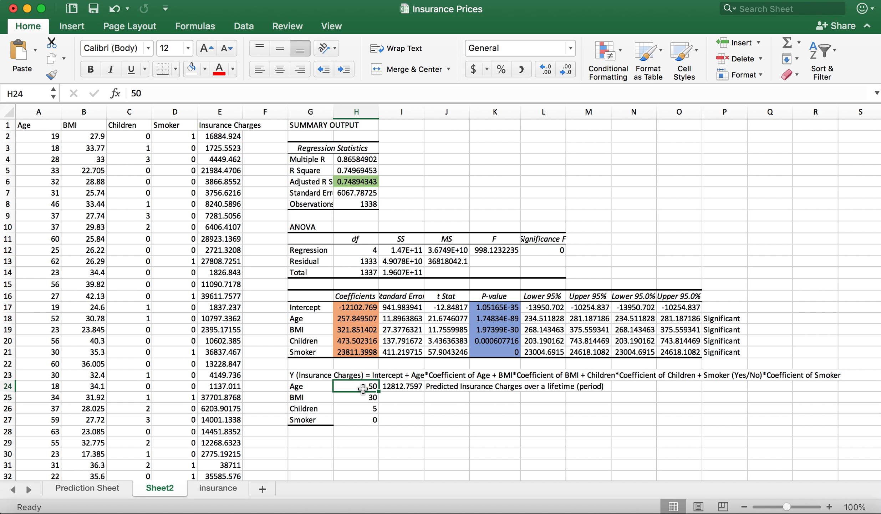
pyautogui.write('20')
pyautogui.press('Return')
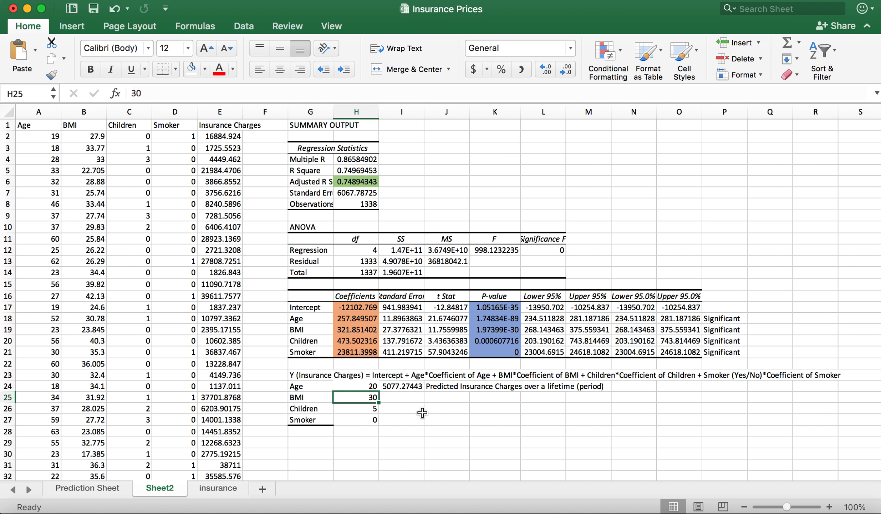
pyautogui.write('2')
pyautogui.write('5')
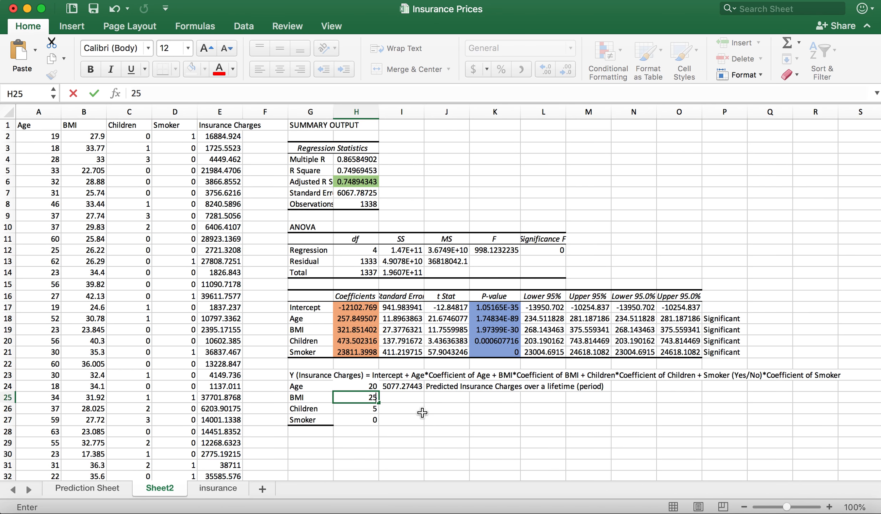
pyautogui.press('Return')
pyautogui.write('1')
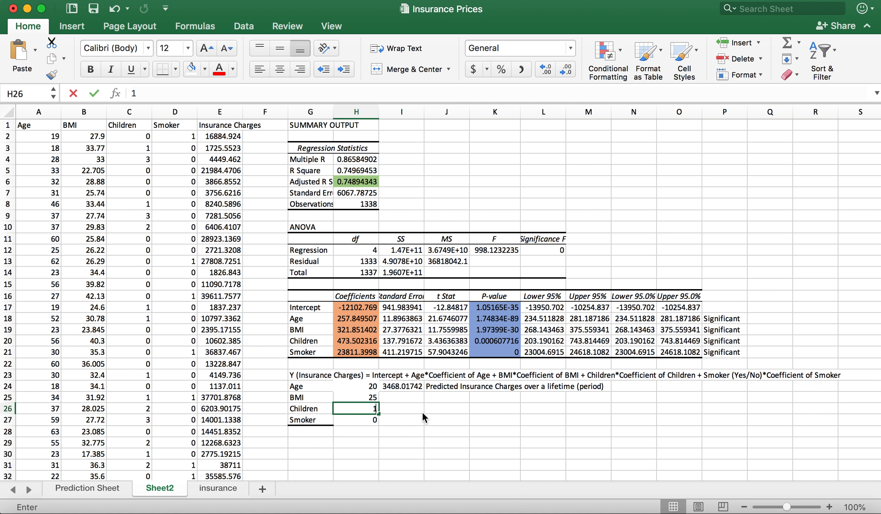
pyautogui.press('Return')
pyautogui.write('1')
pyautogui.press('Return')
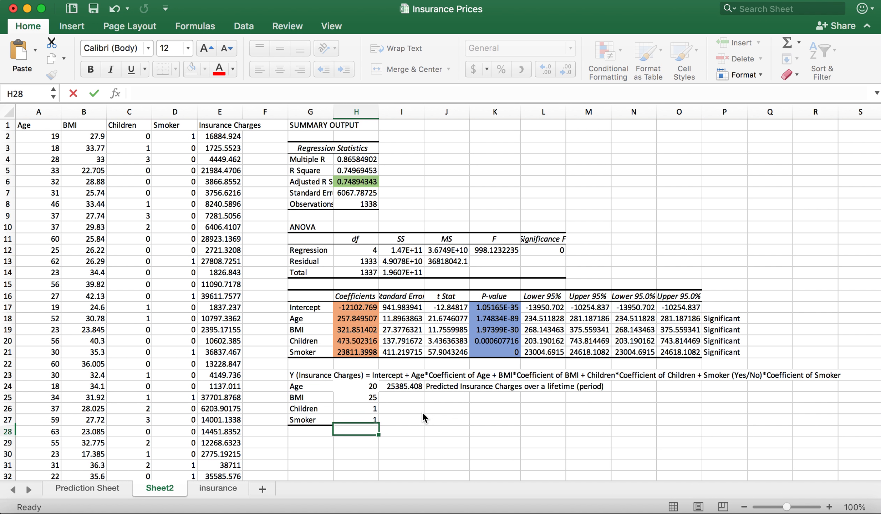
pyautogui.click(417, 386)
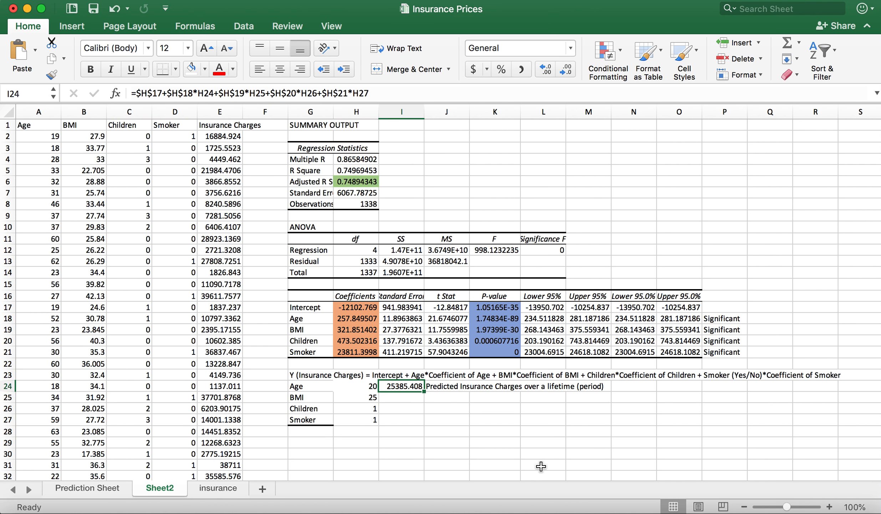
# - Rename the Sheet2 worksheet as "Prediction Model with Signif Xs"
pyautogui.click(165, 487)
pyautogui.doubleClick(165, 488)
pyautogui.write('Predictio')
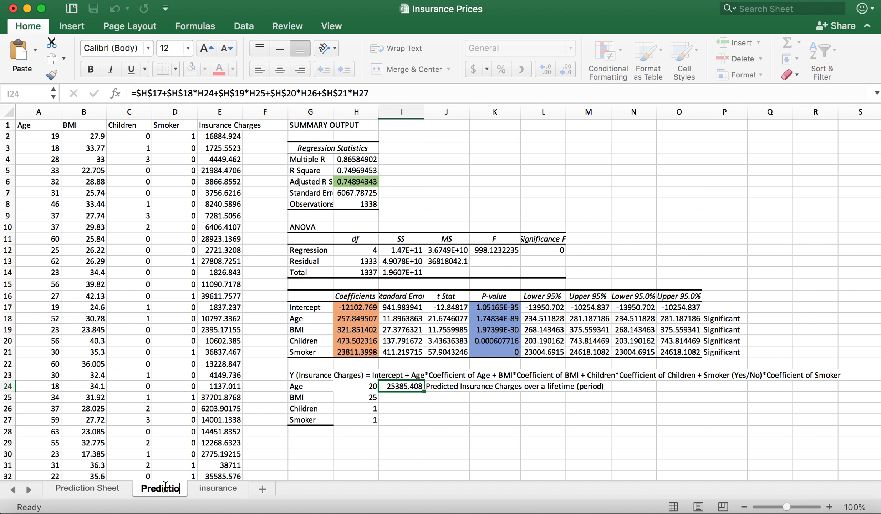
pyautogui.write('n Model with Sign')
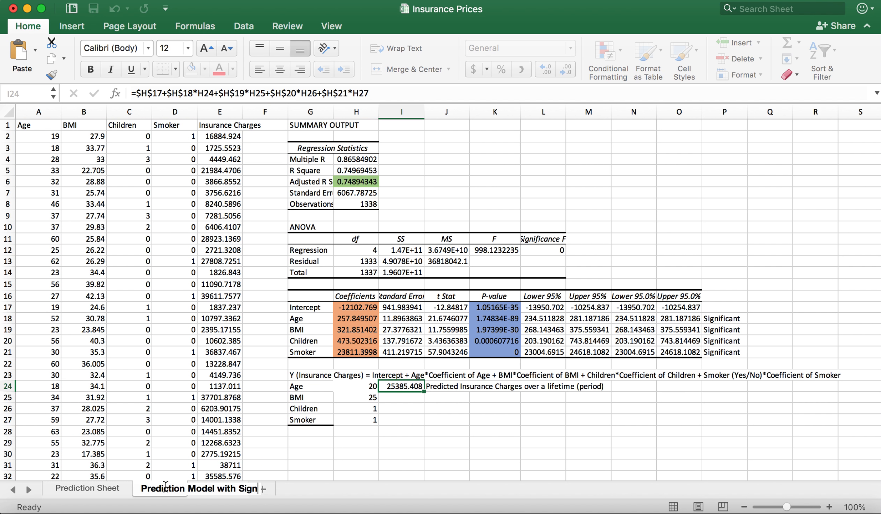
pyautogui.write('ifica')
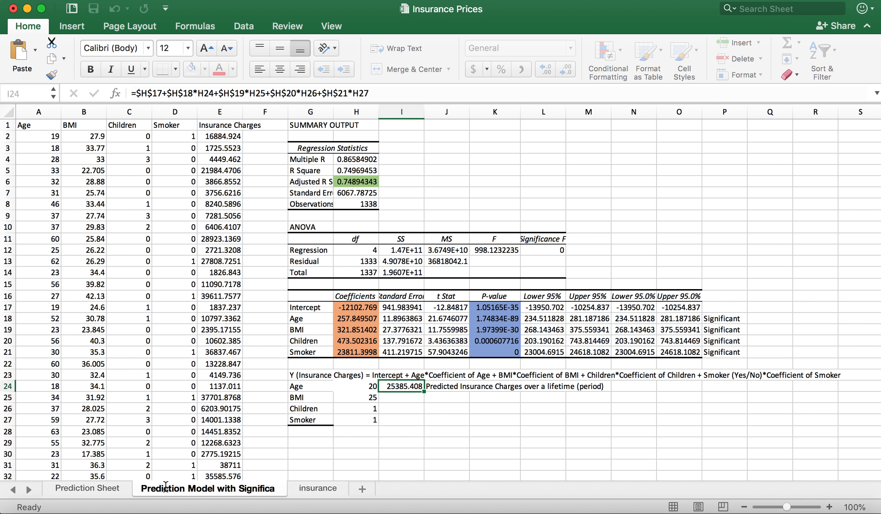
pyautogui.press('BackSpace')
pyautogui.press('BackSpace')
pyautogui.press('BackSpace')
pyautogui.write('Xs')
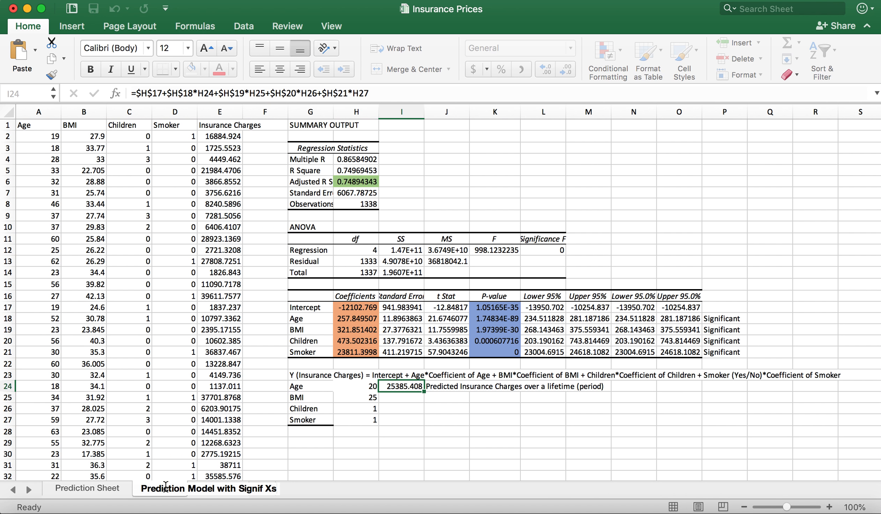
pyautogui.press('Return')
pyautogui.click(371, 444)
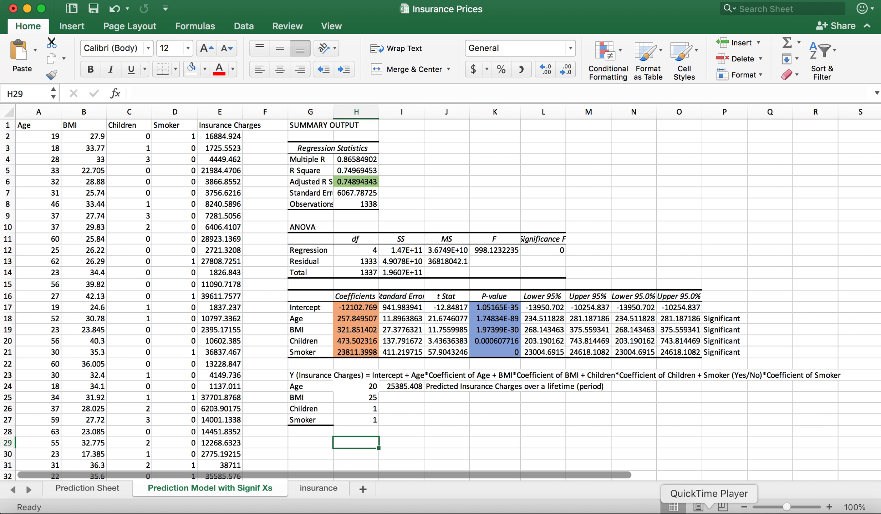
pyautogui.click(709, 512)
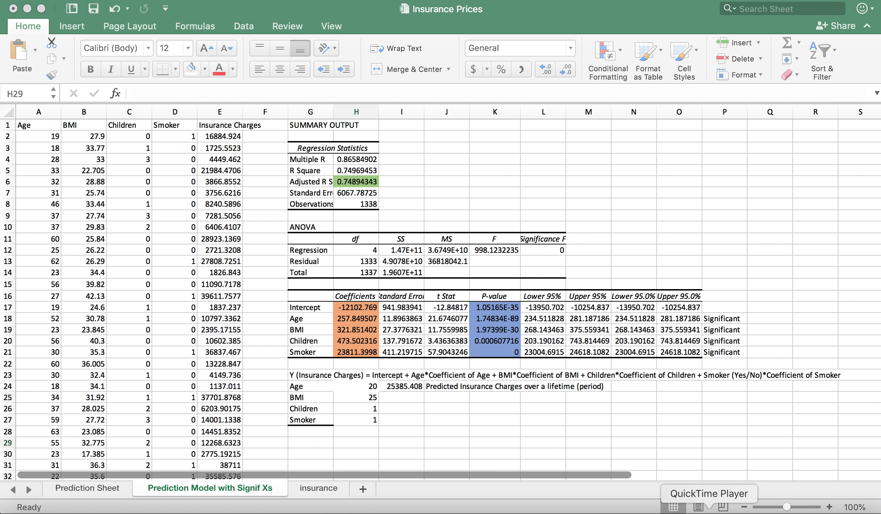